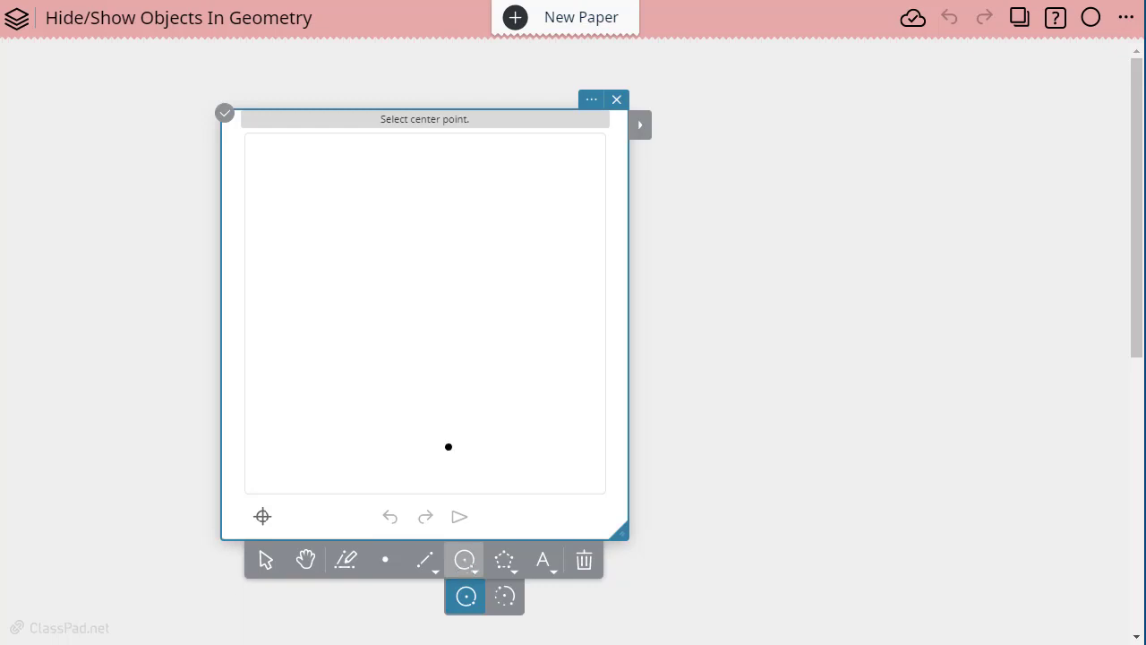
- Draw a circle centred at A through B, and a second circle centred at B through A
{"action": "left_click", "coordinate": [400, 296]}
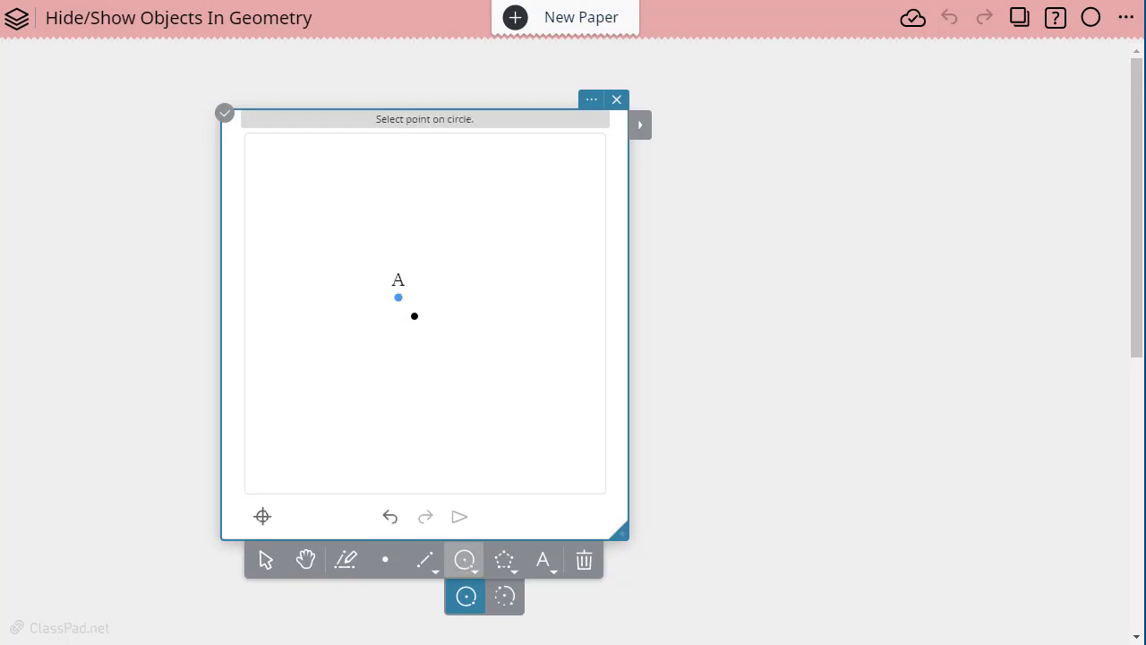
{"action": "left_click", "coordinate": [459, 421]}
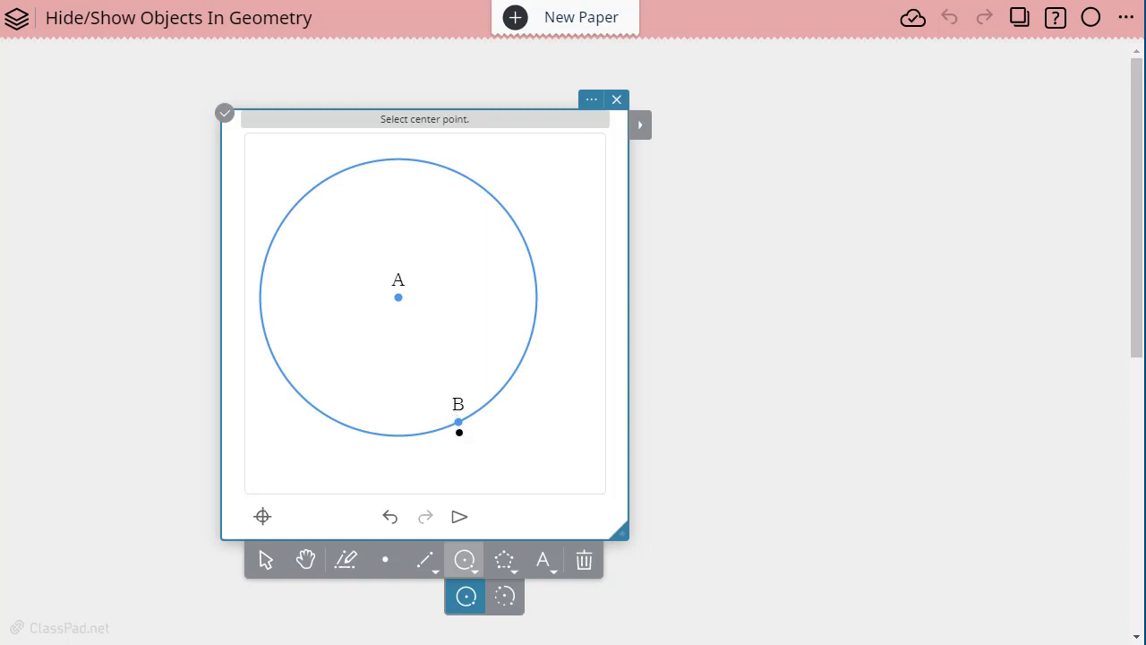
{"action": "left_click", "coordinate": [459, 422]}
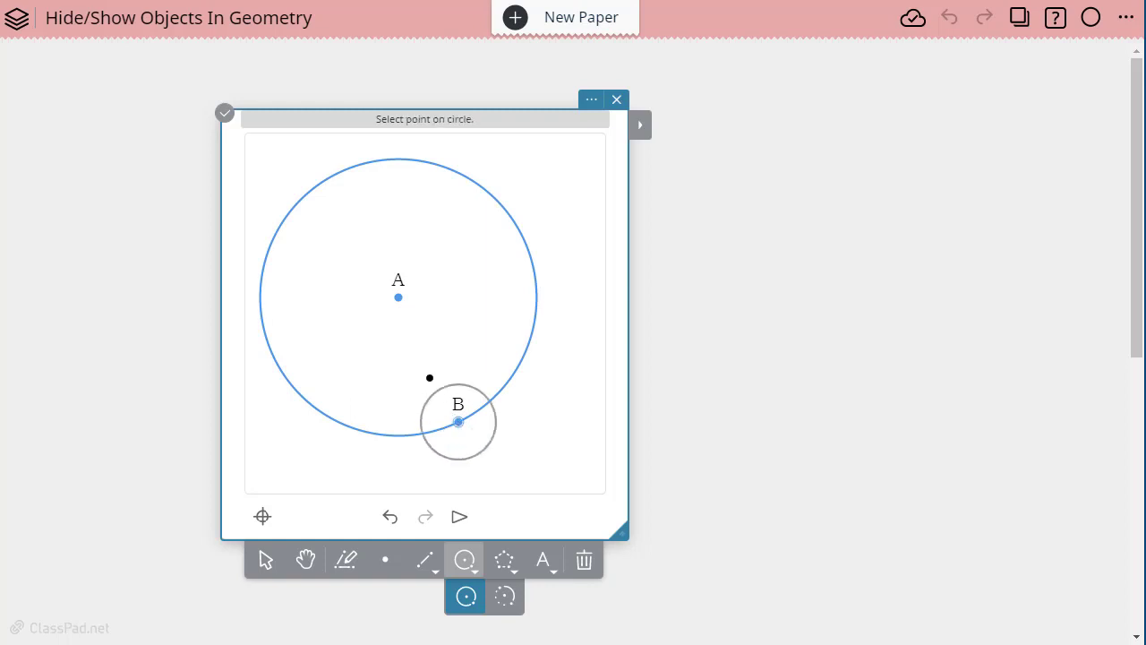
{"action": "left_click", "coordinate": [401, 299]}
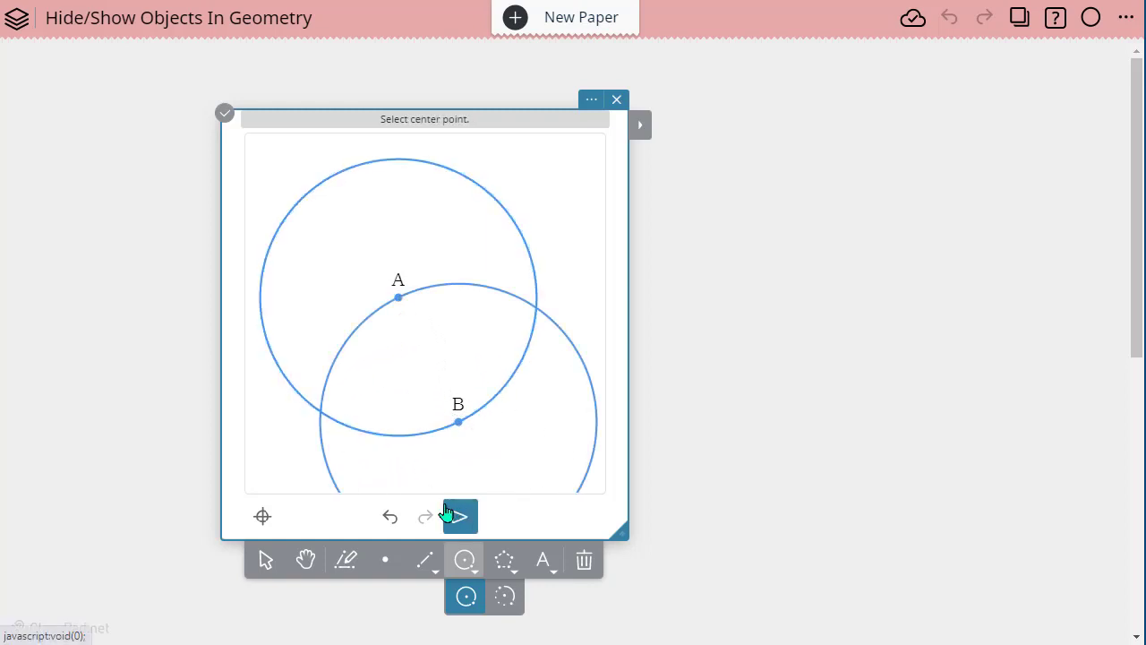
- Construct the intersection points of the two circles
{"action": "left_click", "coordinate": [262, 561]}
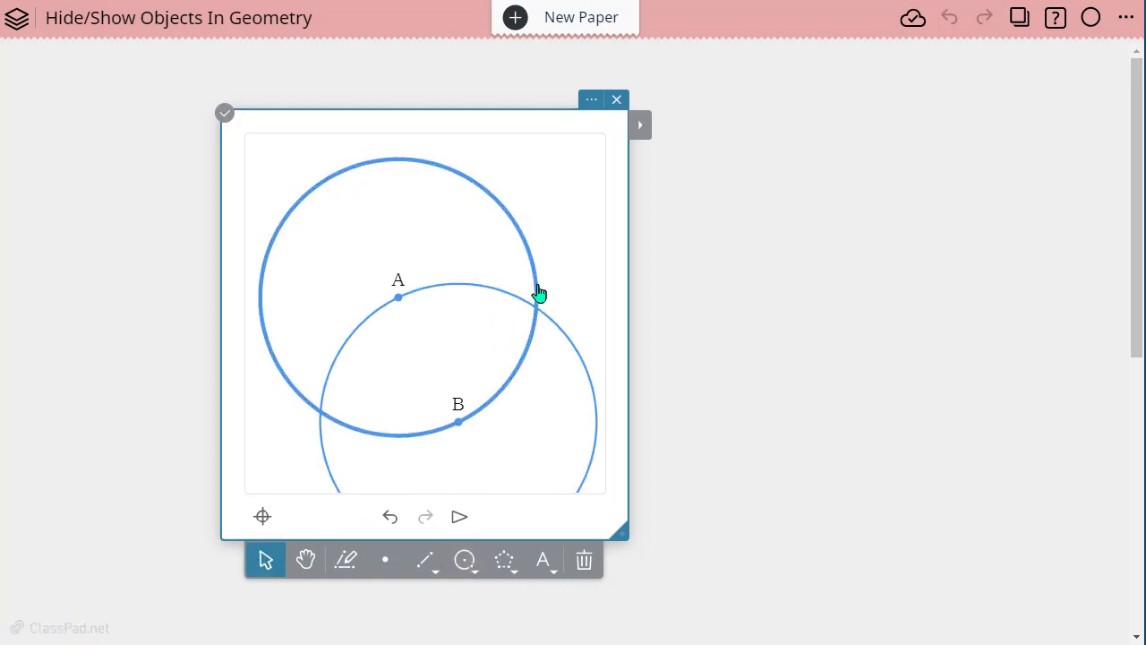
{"action": "left_click", "coordinate": [525, 356]}
{"action": "left_click", "coordinate": [642, 131]}
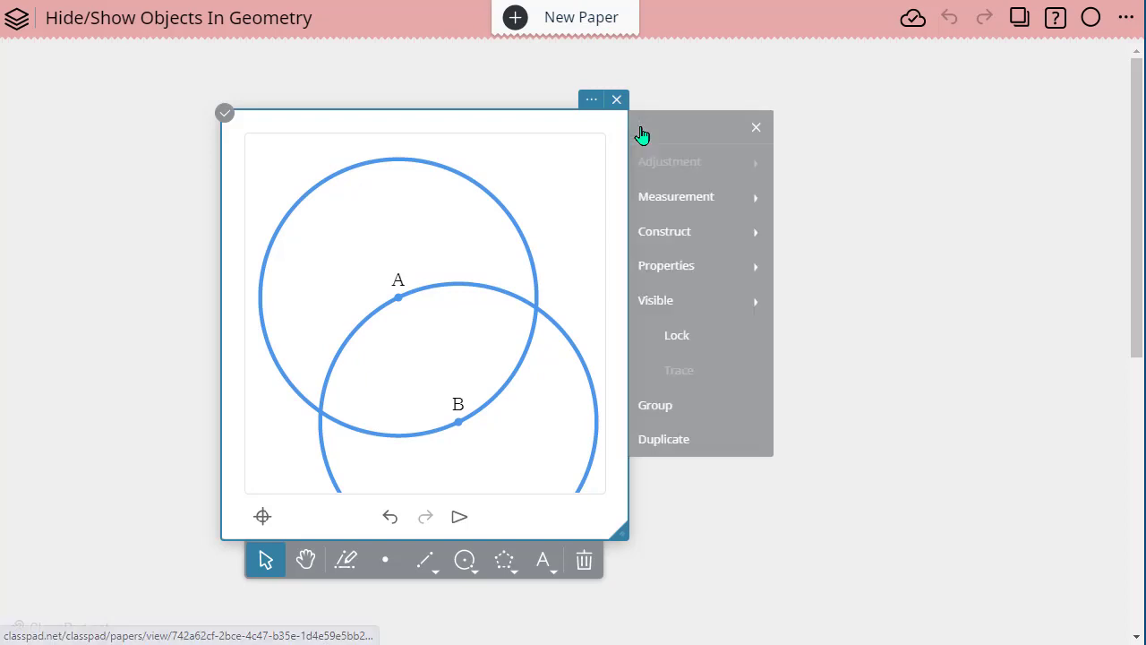
{"action": "left_click", "coordinate": [667, 234]}
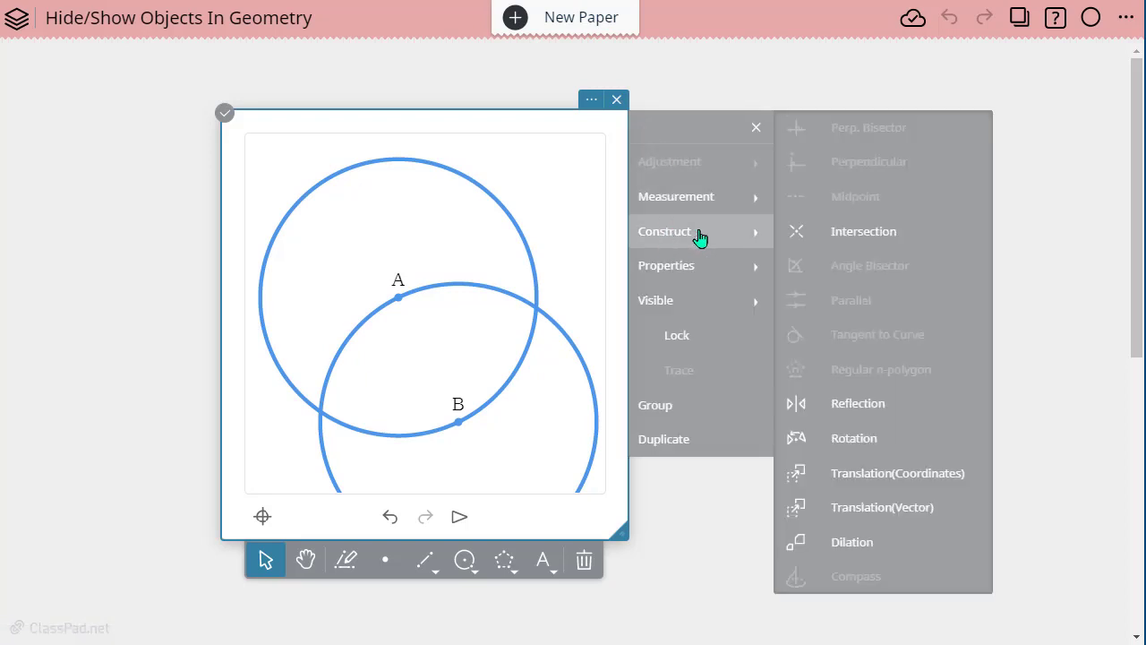
{"action": "left_click", "coordinate": [858, 232]}
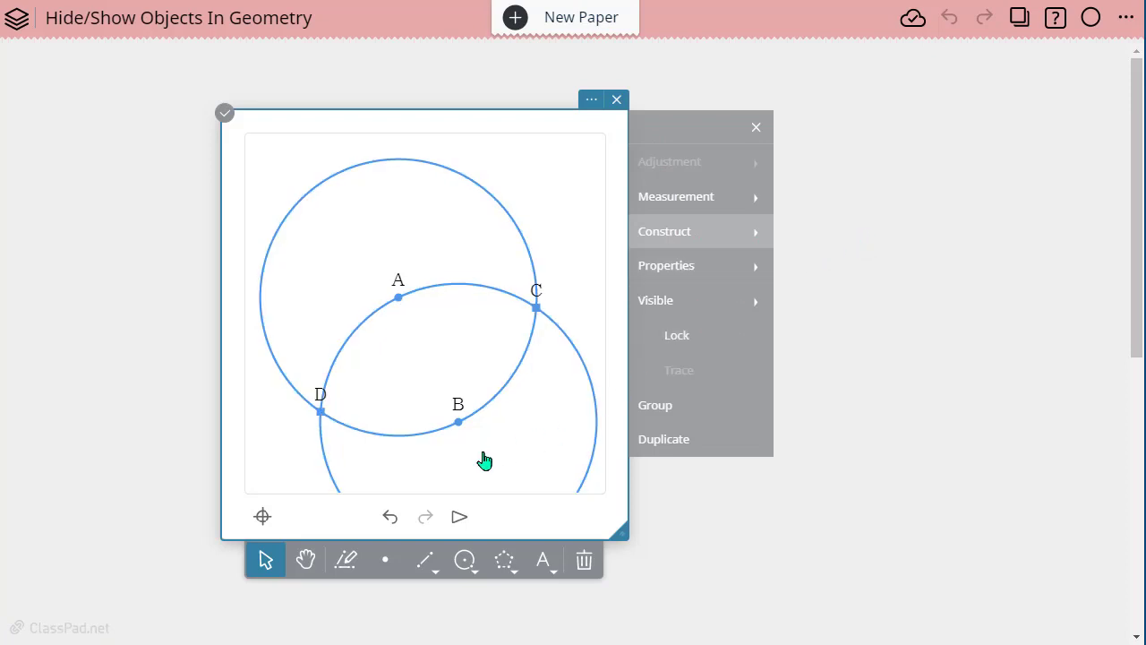
- Draw triangle ACB as a polygon through both circle centres and the upper intersection point C
{"action": "left_click", "coordinate": [503, 562]}
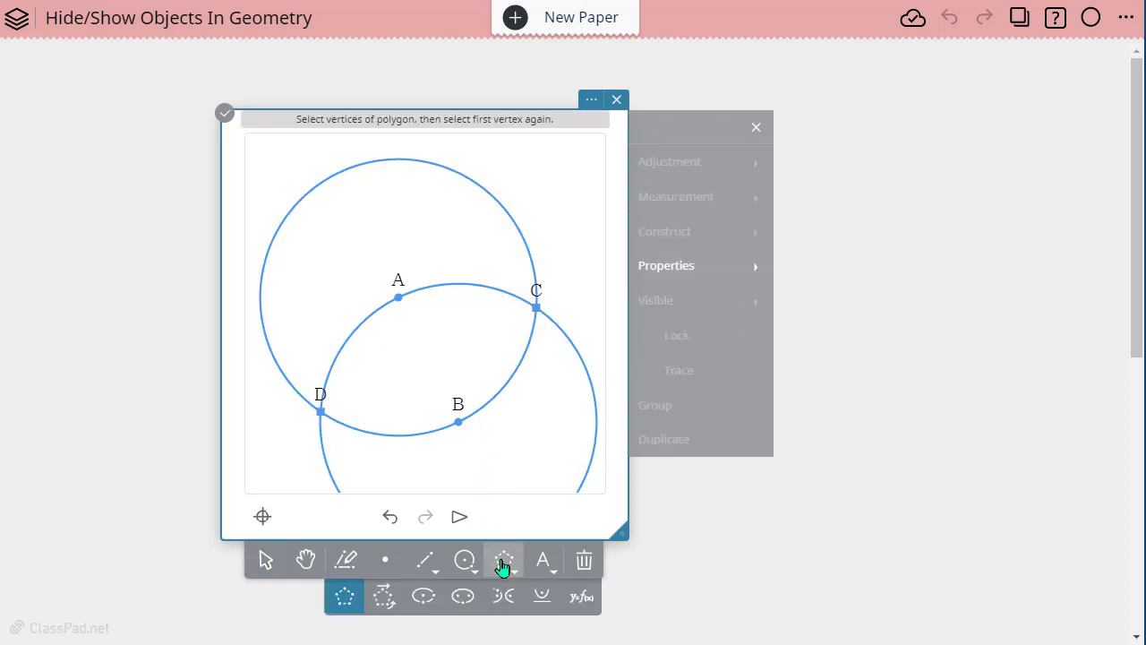
{"action": "left_click", "coordinate": [399, 299]}
{"action": "left_click", "coordinate": [535, 309]}
{"action": "left_click", "coordinate": [458, 422]}
{"action": "left_click", "coordinate": [400, 299]}
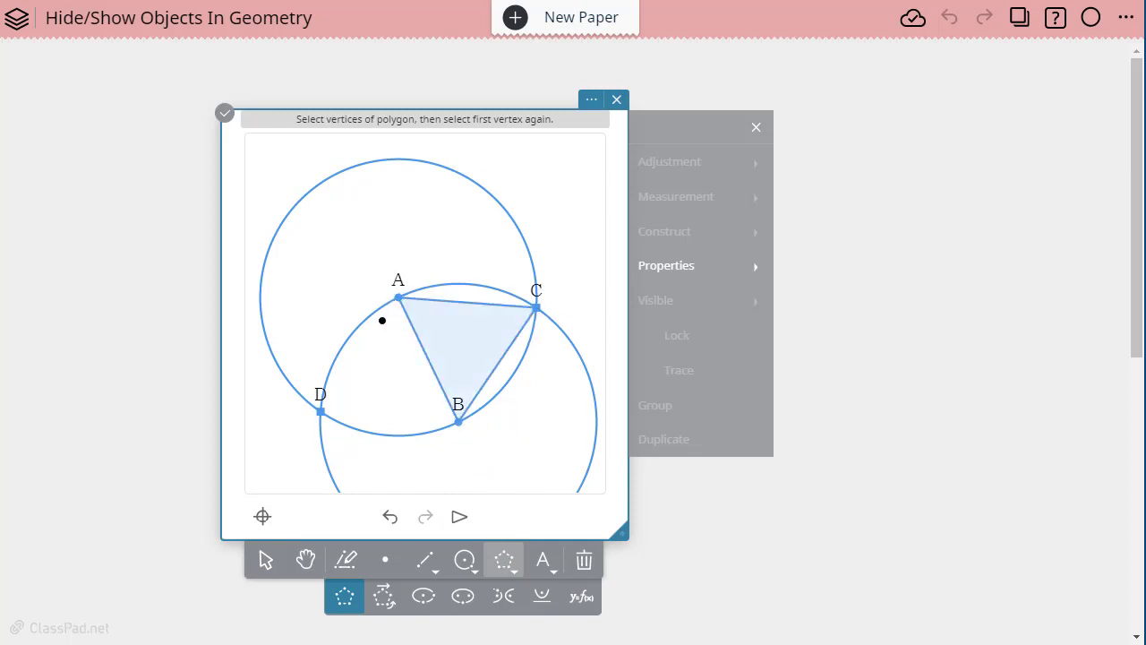
- Reshape the construction by moving centre B up and leftward, and moving centre A slightly up and leftward
{"action": "left_click", "coordinate": [267, 566]}
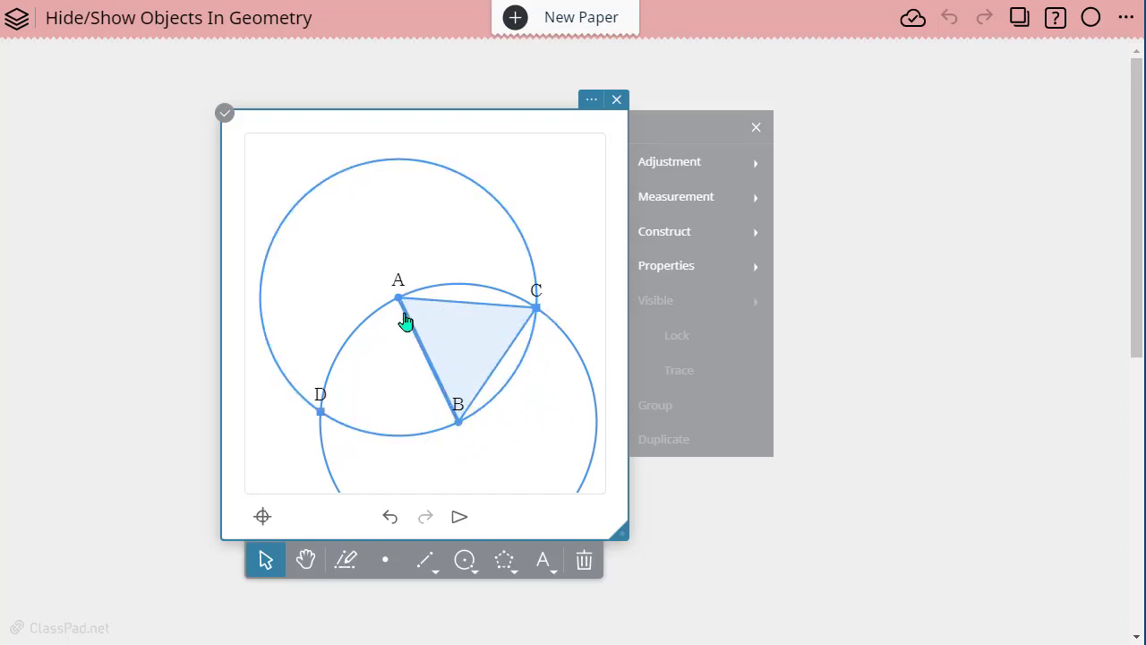
{"action": "left_click_drag", "start_coordinate": [458, 428], "coordinate": [415, 406]}
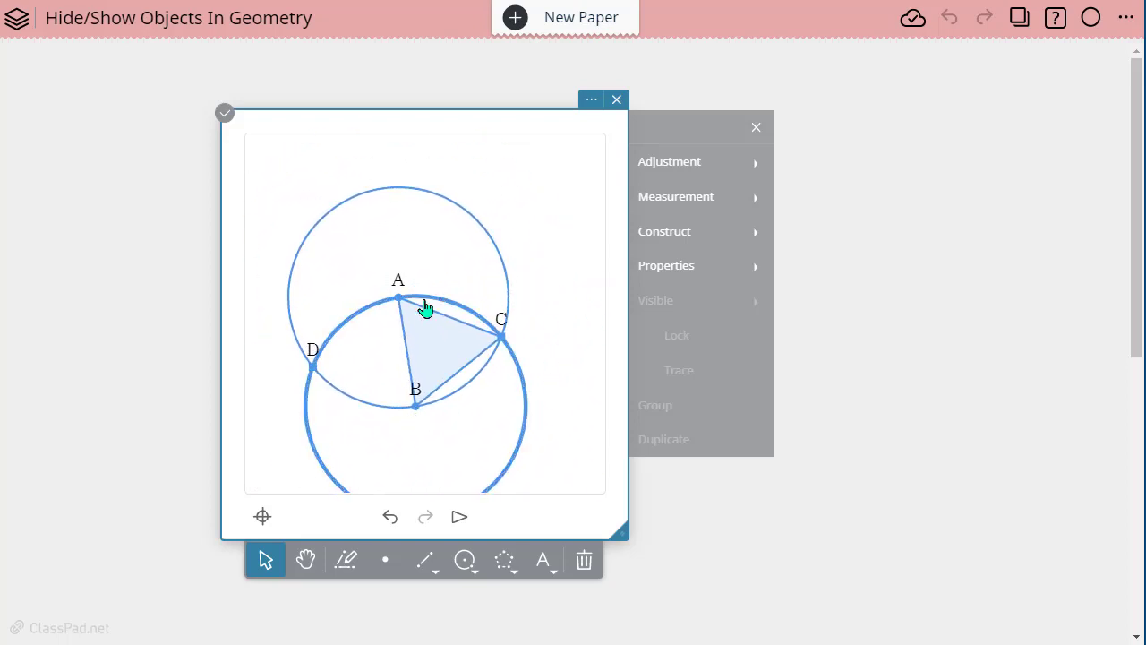
{"action": "left_click_drag", "start_coordinate": [398, 298], "coordinate": [360, 284]}
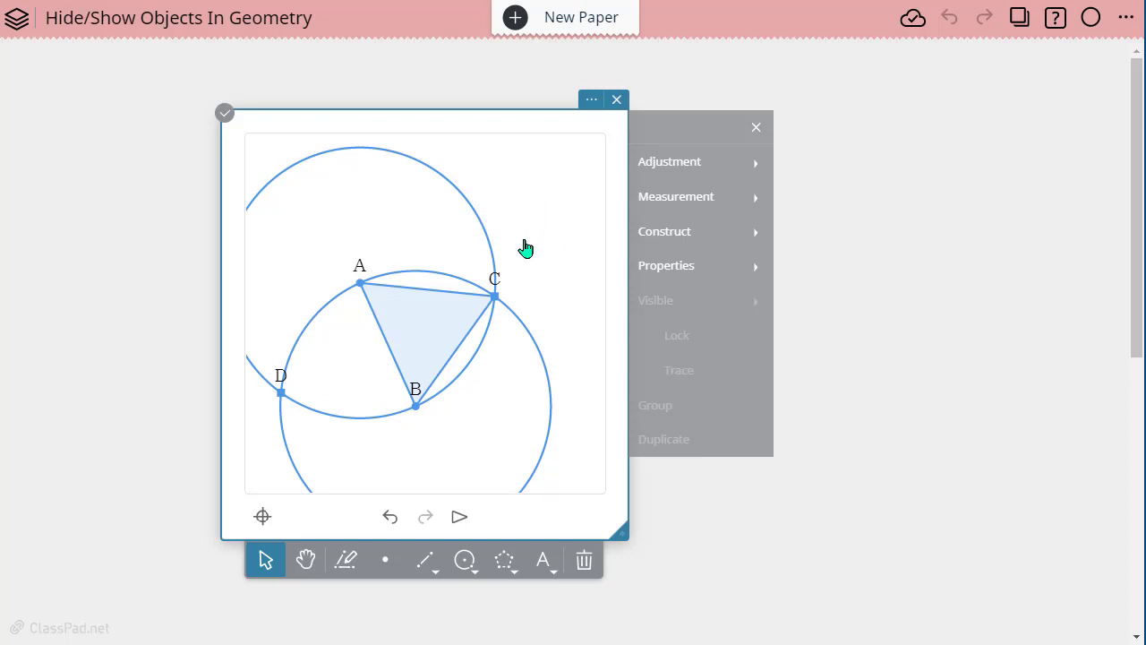
- Hide the circle centred at A with its object visibility setting, and restore it
{"action": "left_click", "coordinate": [468, 210]}
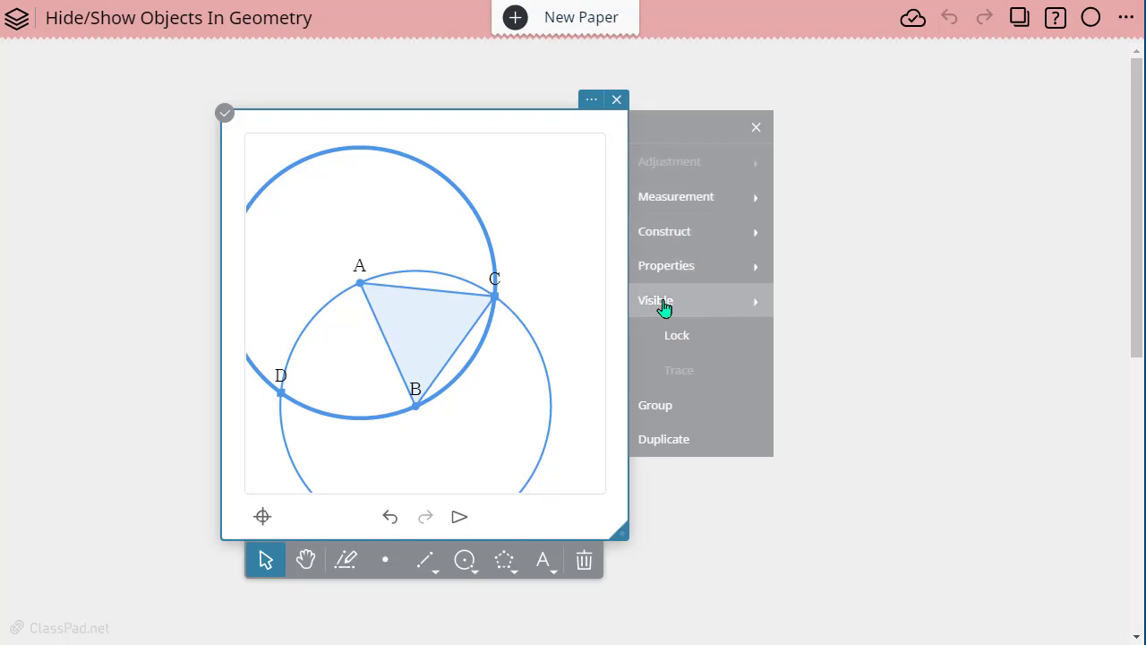
{"action": "left_click", "coordinate": [721, 308]}
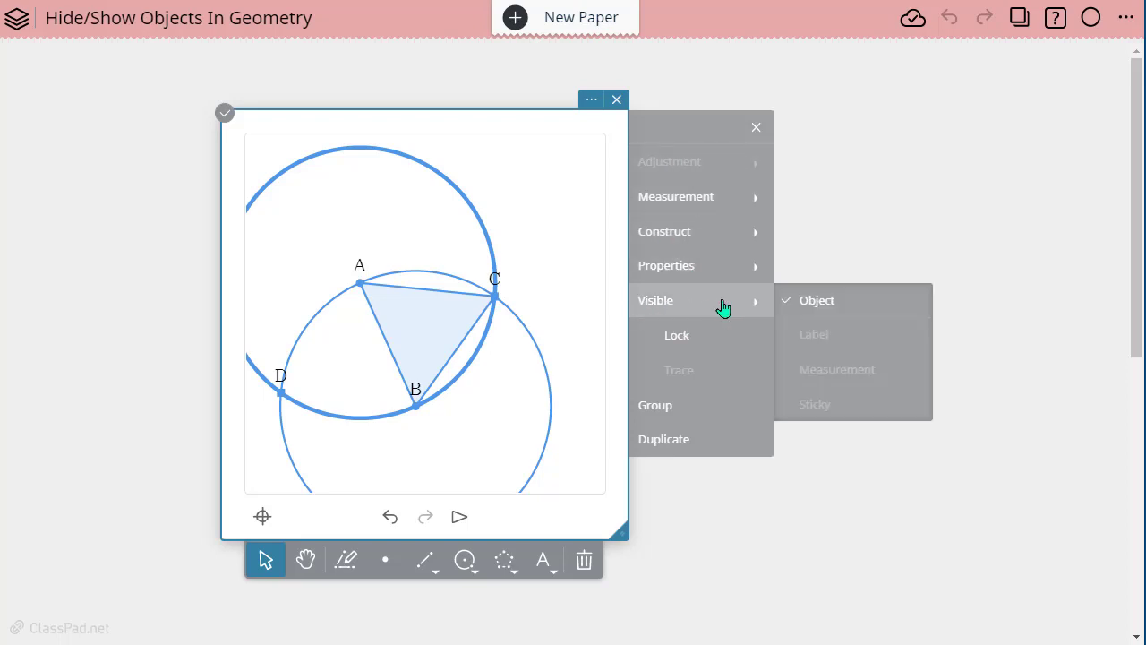
{"action": "left_click", "coordinate": [826, 304]}
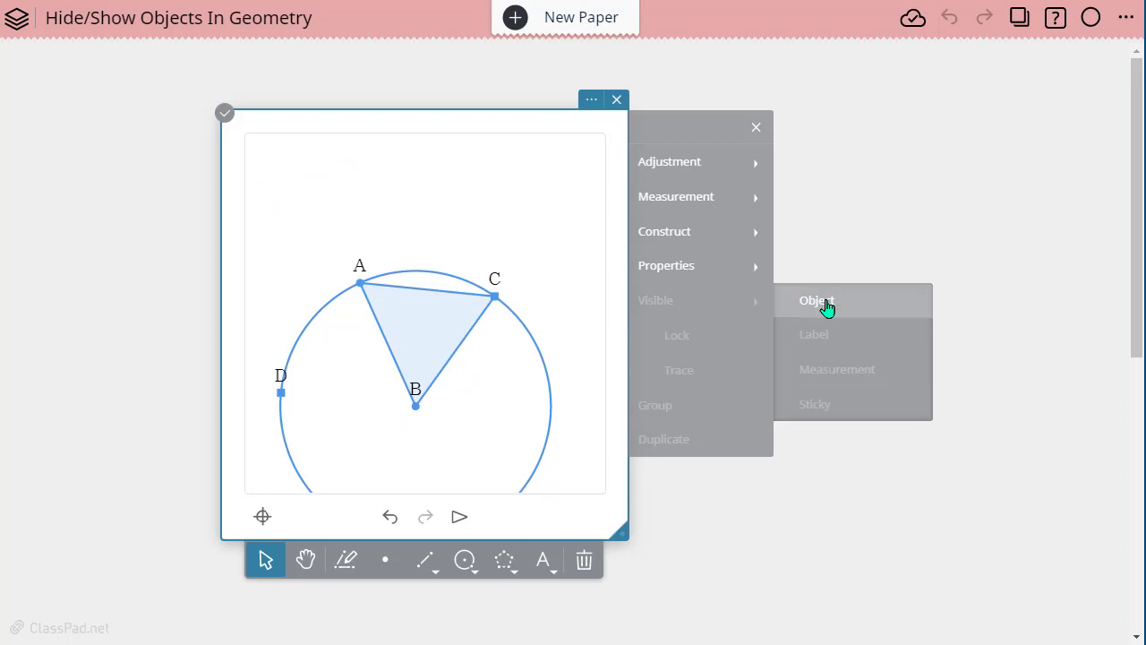
{"action": "left_click", "coordinate": [826, 305]}
{"action": "left_click", "coordinate": [529, 228]}
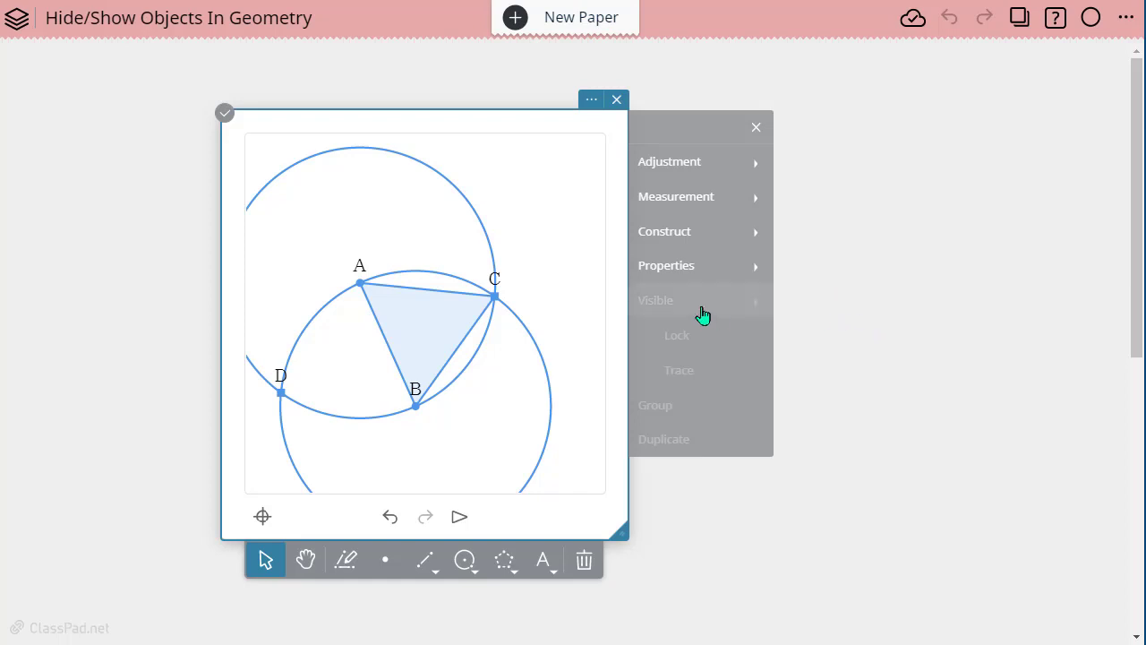
- Group both circles together with intersection point D
{"action": "left_click", "coordinate": [480, 221]}
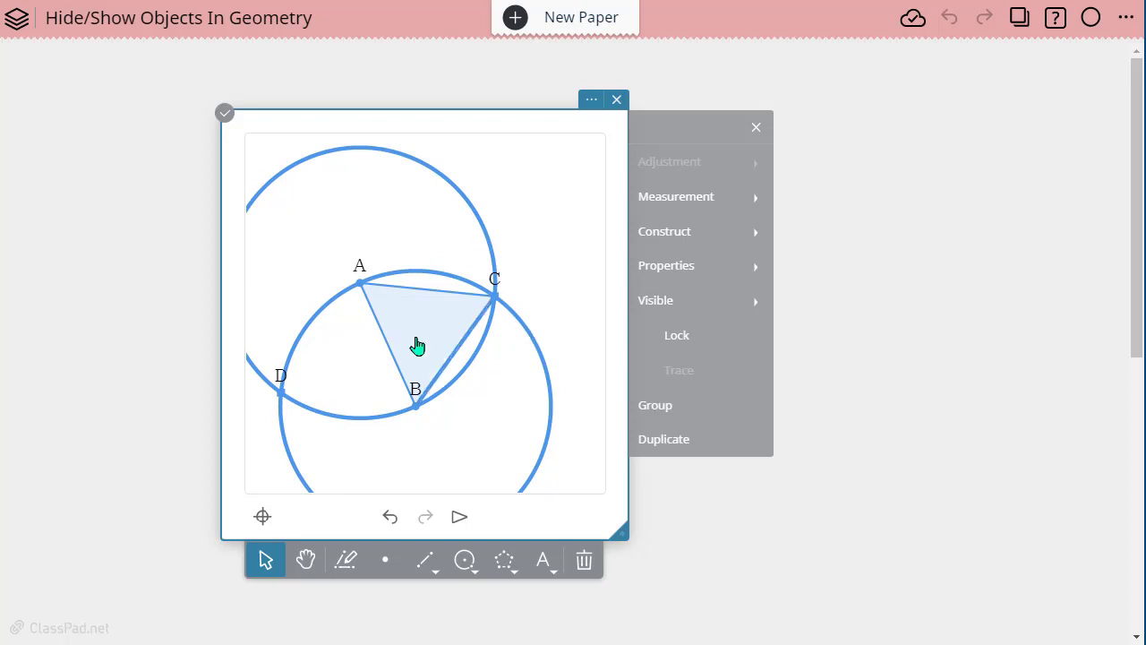
{"action": "left_click", "coordinate": [281, 397]}
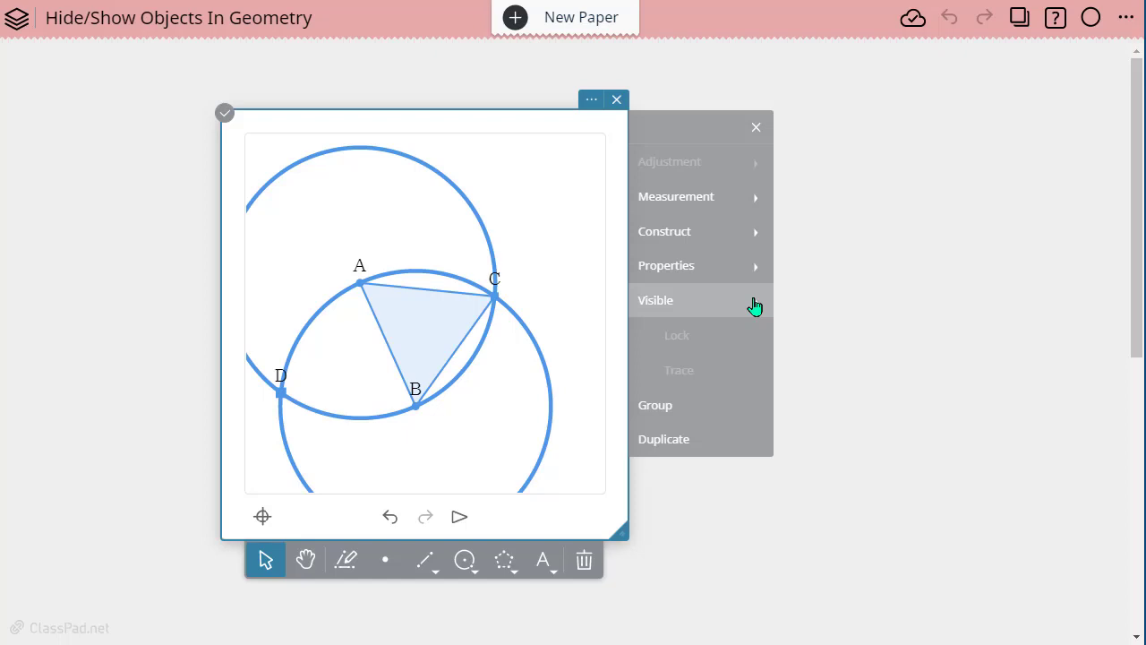
{"action": "left_click", "coordinate": [685, 408]}
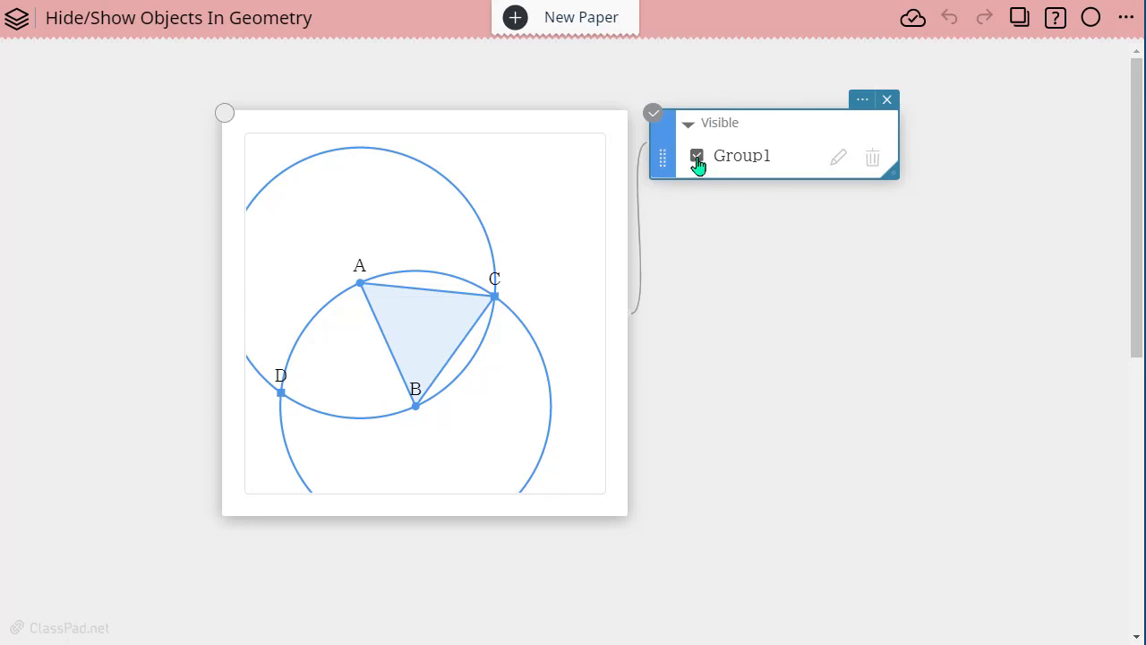
- Rename the new visibility group as Circles
{"action": "left_click", "coordinate": [841, 161]}
{"action": "left_click_drag", "start_coordinate": [784, 150], "coordinate": [722, 152]}
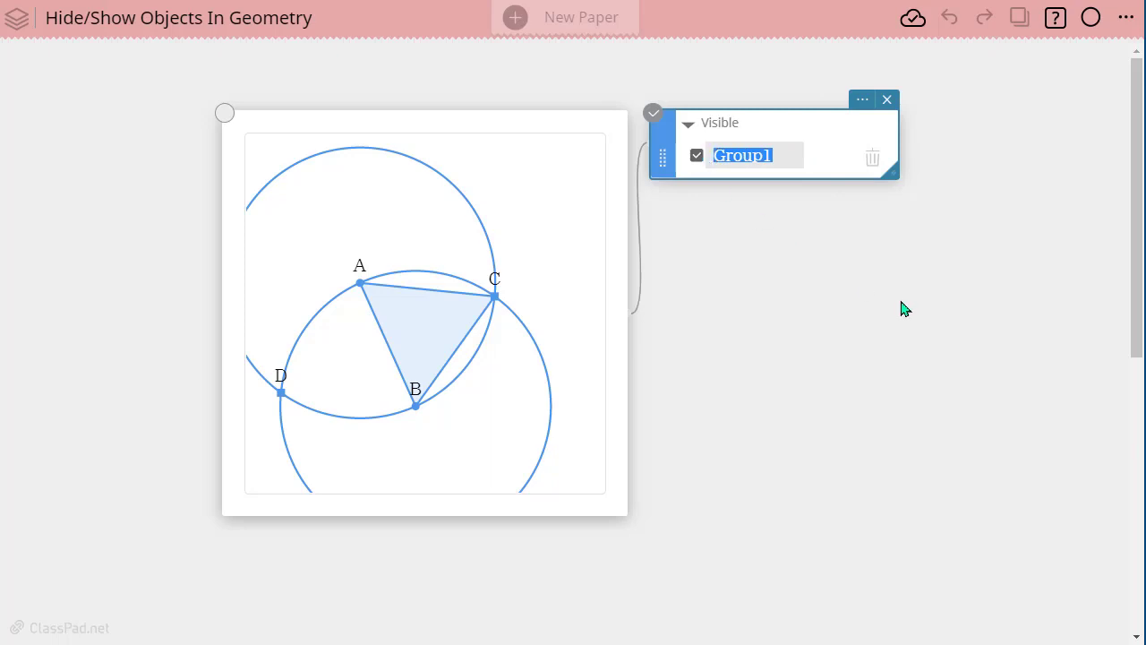
{"action": "type", "text": "Circles"}
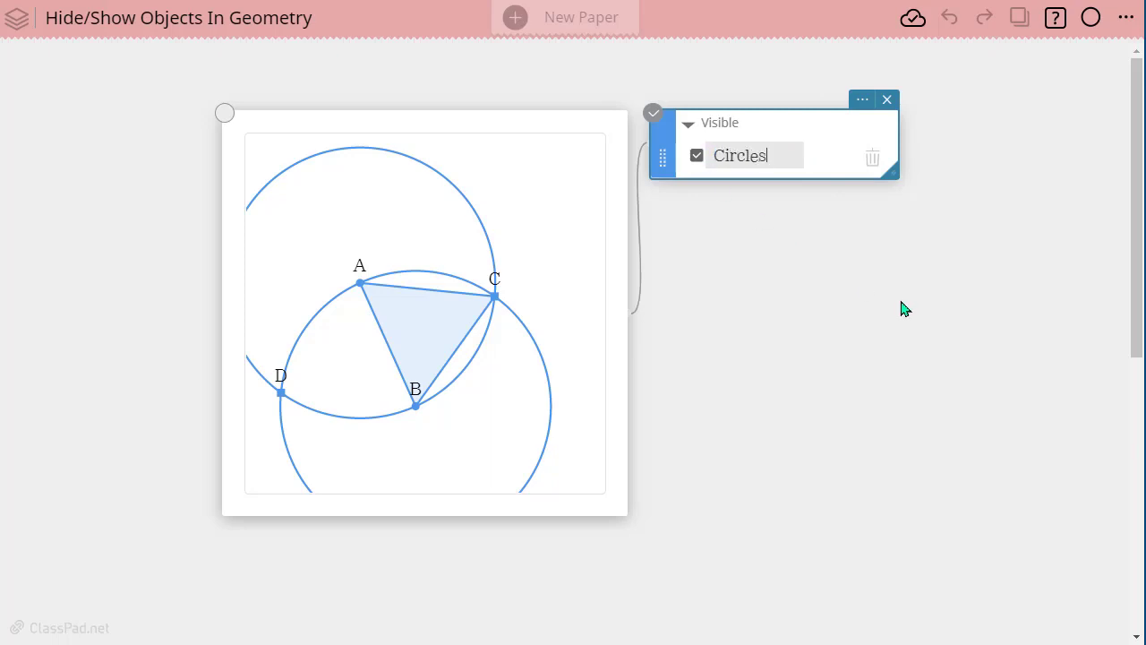
{"action": "left_click", "coordinate": [951, 289]}
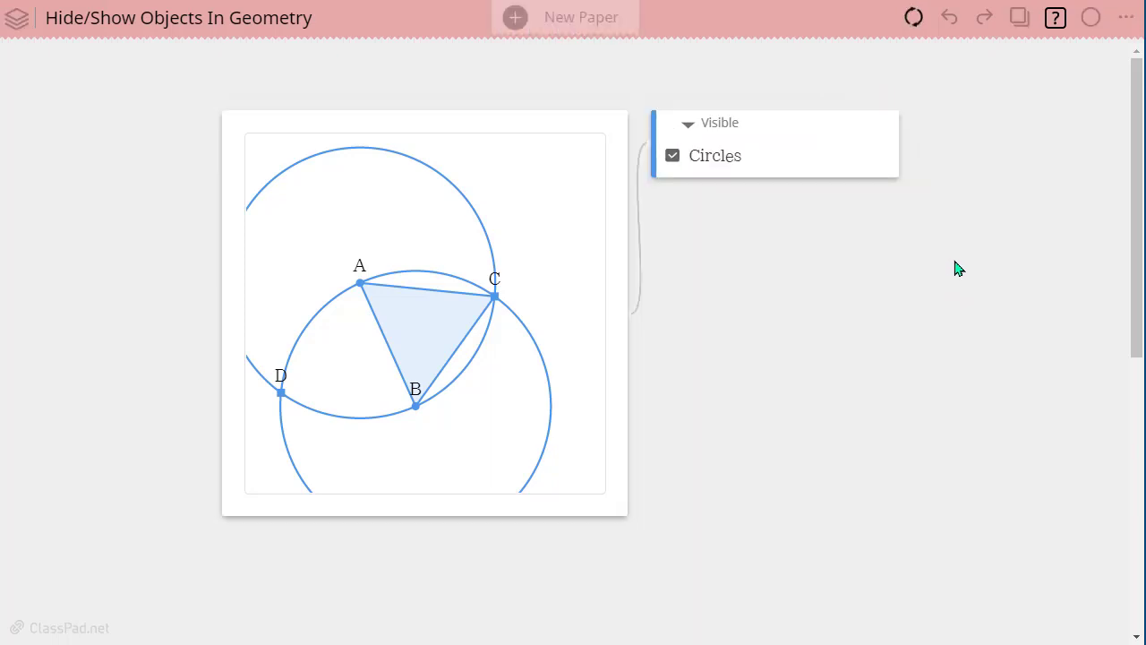
- Hide the Circles group and enlarge the triangle by moving vertex A up and slightly leftward
{"action": "left_click", "coordinate": [674, 158]}
{"action": "left_click", "coordinate": [697, 158]}
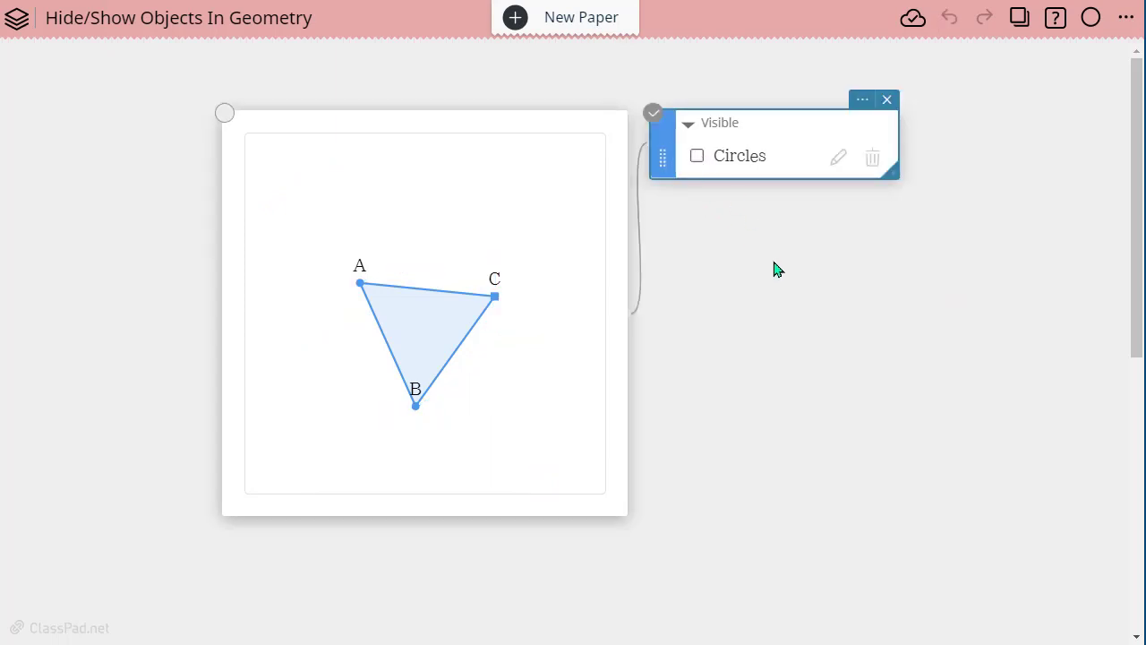
{"action": "left_click", "coordinate": [359, 285]}
{"action": "left_click_drag", "start_coordinate": [361, 289], "coordinate": [333, 223]}
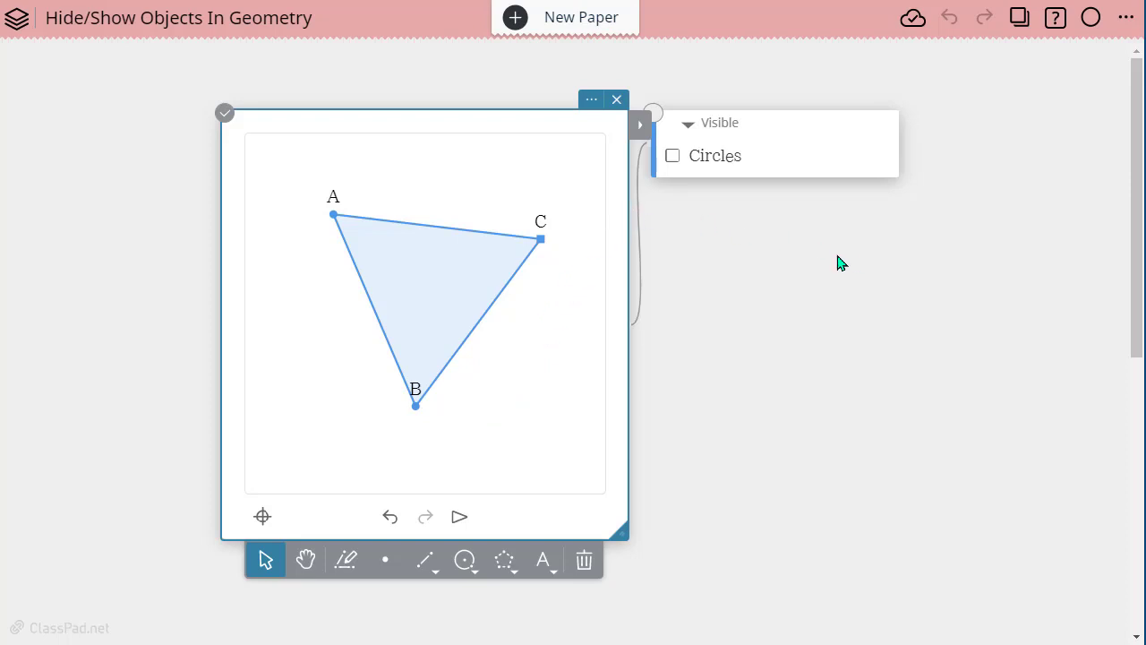
- Show the Circles group on the enlarged triangle and hide it again
{"action": "left_click", "coordinate": [678, 162]}
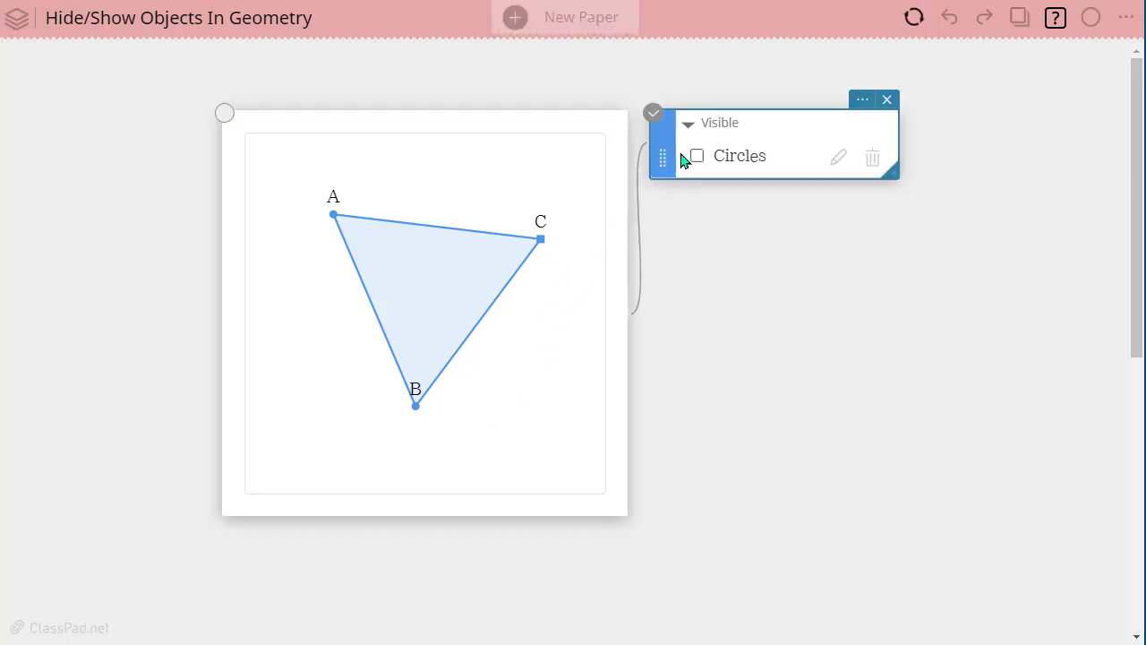
{"action": "left_click", "coordinate": [697, 158]}
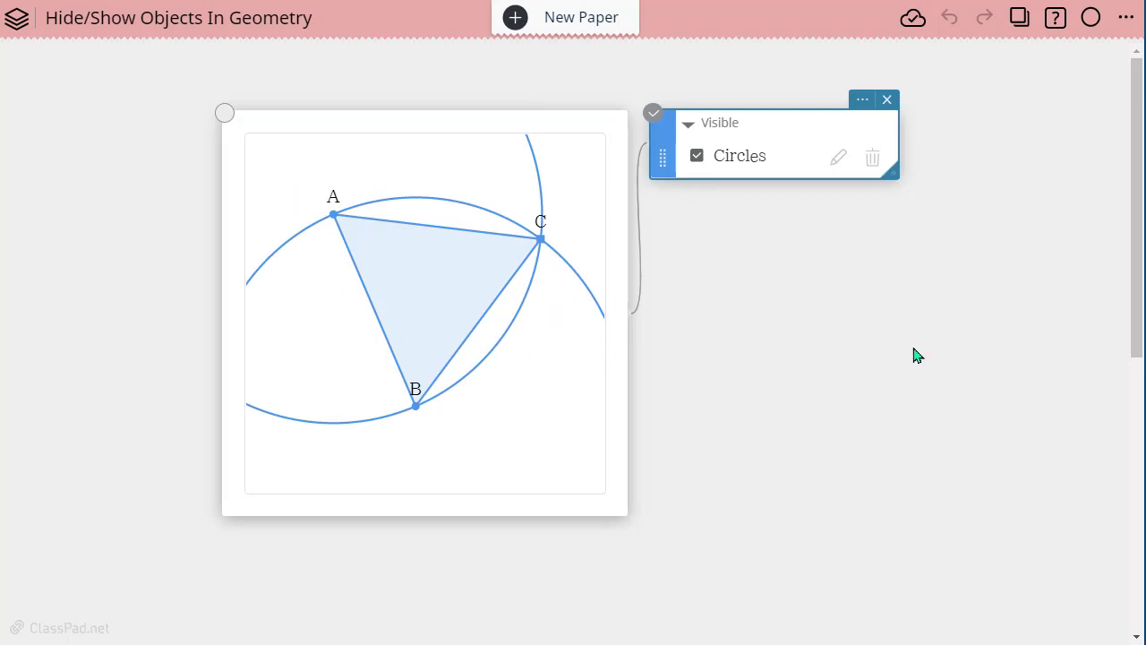
{"action": "left_click", "coordinate": [696, 159]}
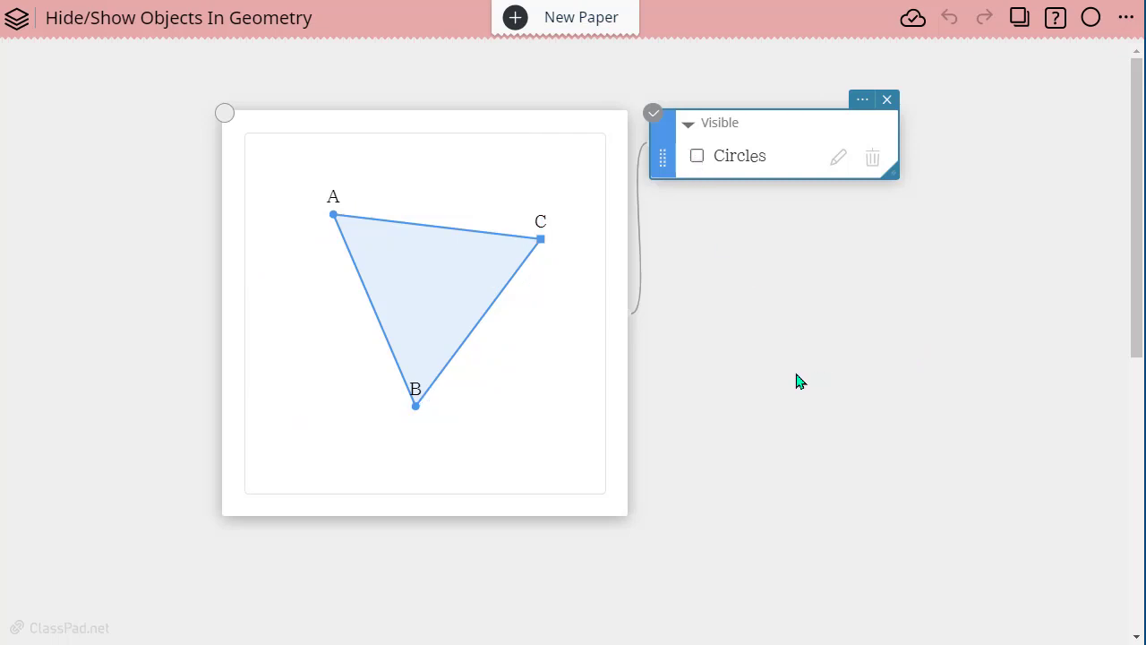
- Add a new geometry canvas below the existing one and draw segment AB rising from A to B
{"action": "scroll", "coordinate": [833, 381], "scroll_direction": "down", "scroll_amount": 5}
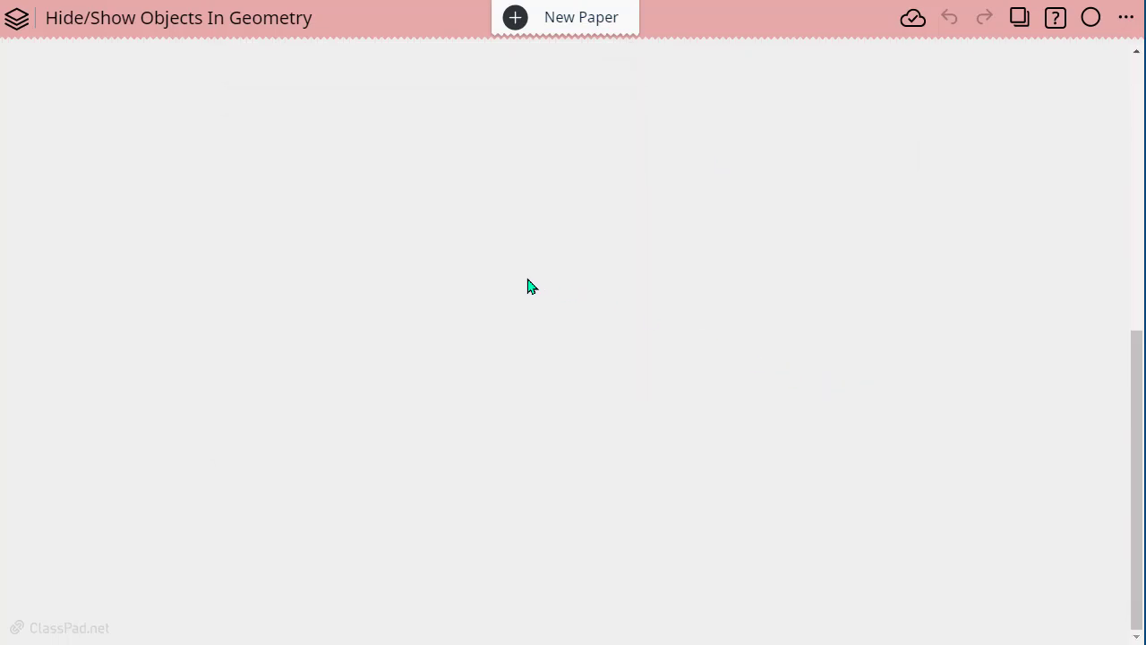
{"action": "scroll", "coordinate": [527, 286], "scroll_direction": "up", "scroll_amount": 1}
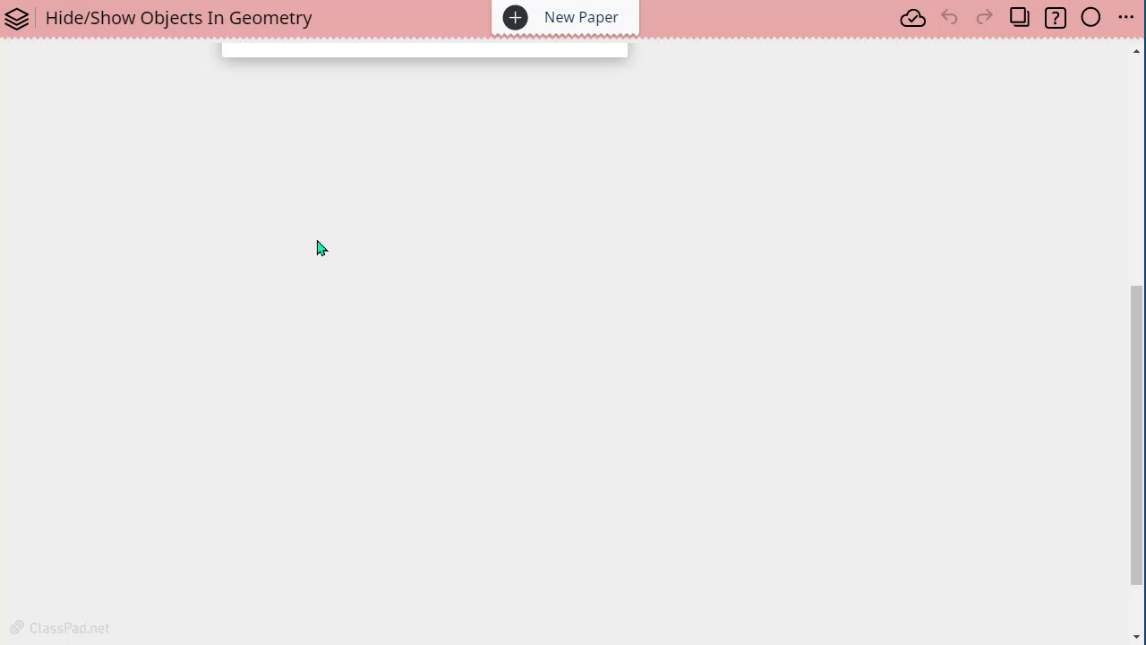
{"action": "left_click", "coordinate": [214, 186]}
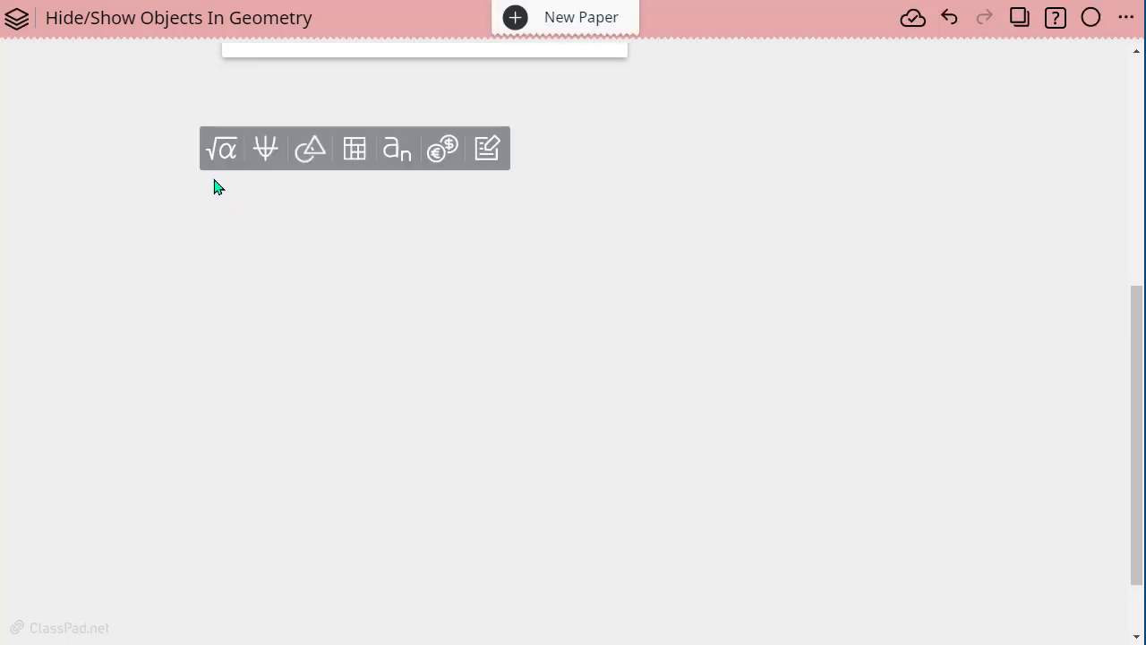
{"action": "left_click", "coordinate": [311, 149]}
{"action": "left_click", "coordinate": [415, 626]}
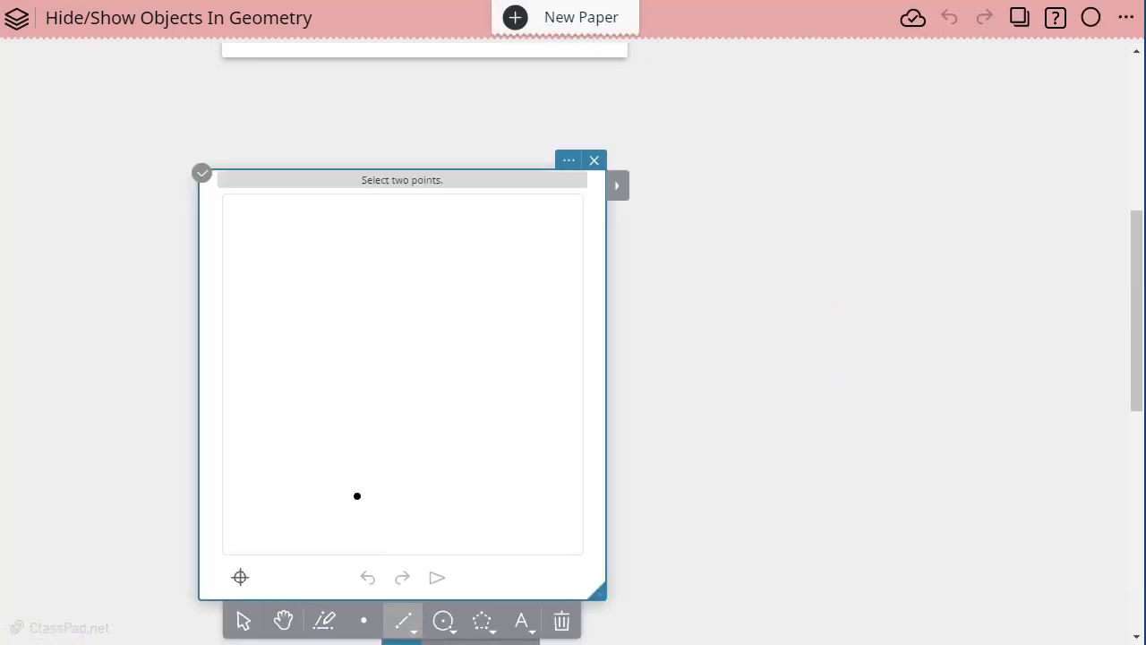
{"action": "left_click", "coordinate": [259, 356]}
{"action": "left_click", "coordinate": [420, 269]}
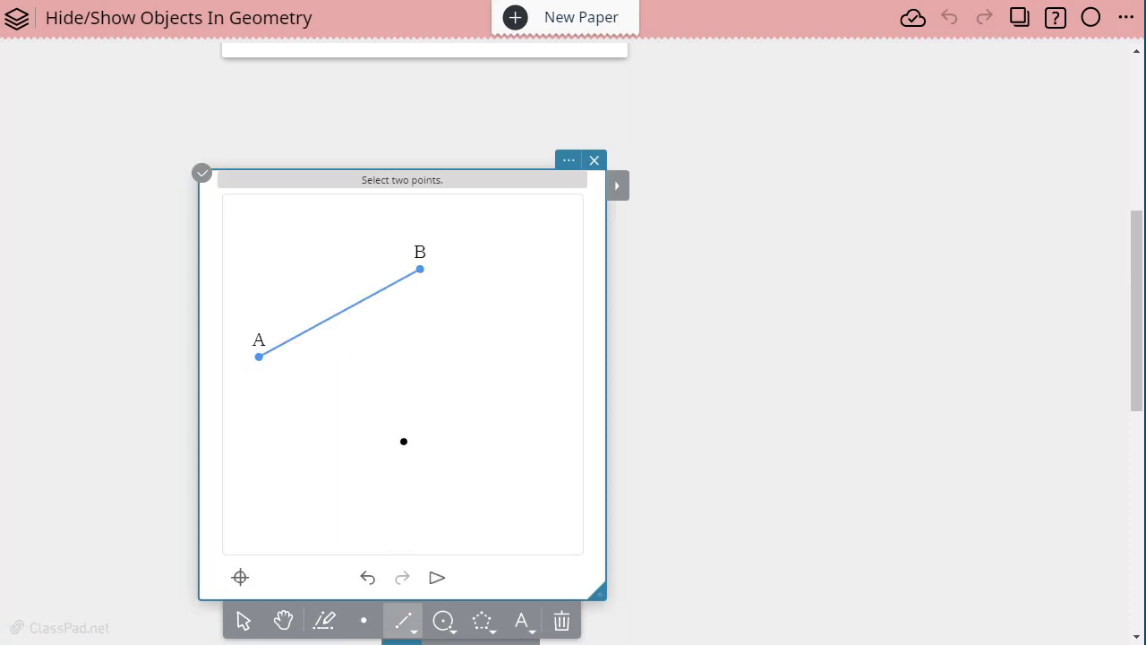
- Draw a circle centred at C, just below segment AB, passing through a point D below its centre
{"action": "left_click", "coordinate": [443, 621]}
{"action": "left_click", "coordinate": [334, 367]}
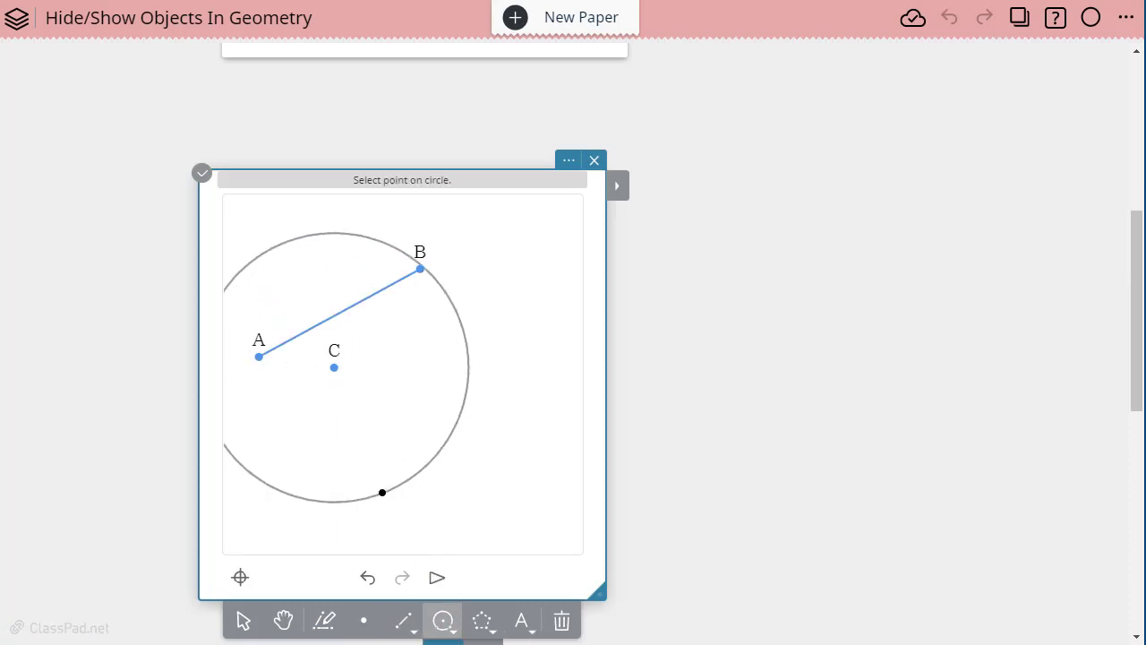
{"action": "left_click", "coordinate": [362, 437]}
- Draw a filled quadrilateral EFGH beside the circle, starting from its lower corner E and closing back on E
{"action": "left_click", "coordinate": [482, 622]}
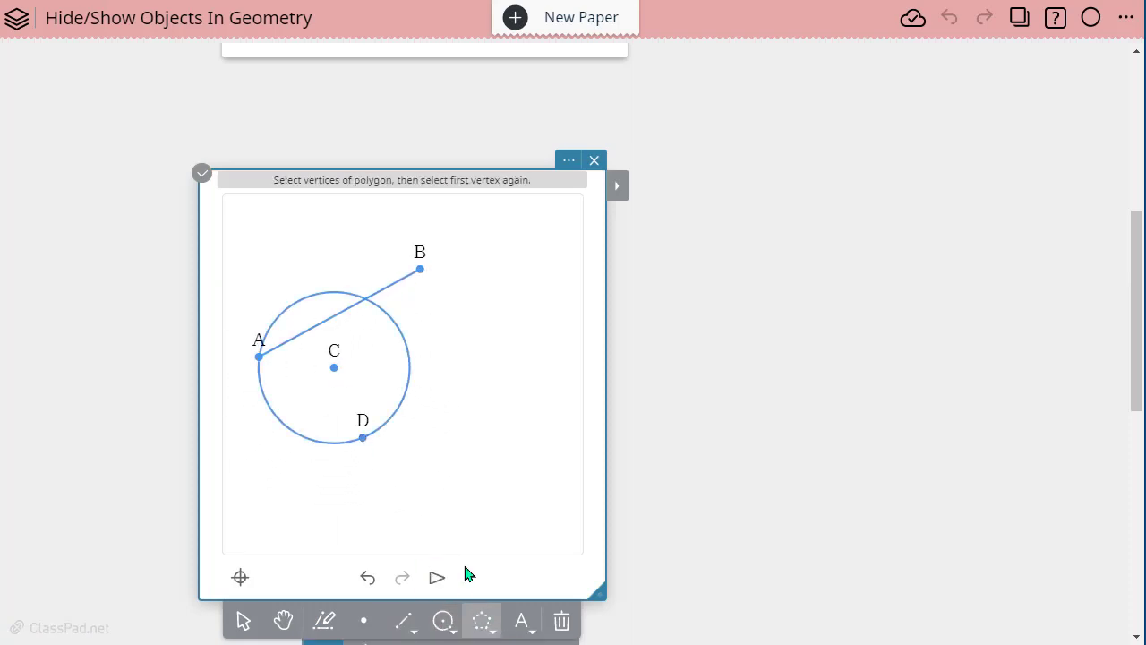
{"action": "left_click", "coordinate": [444, 469]}
{"action": "left_click", "coordinate": [514, 336]}
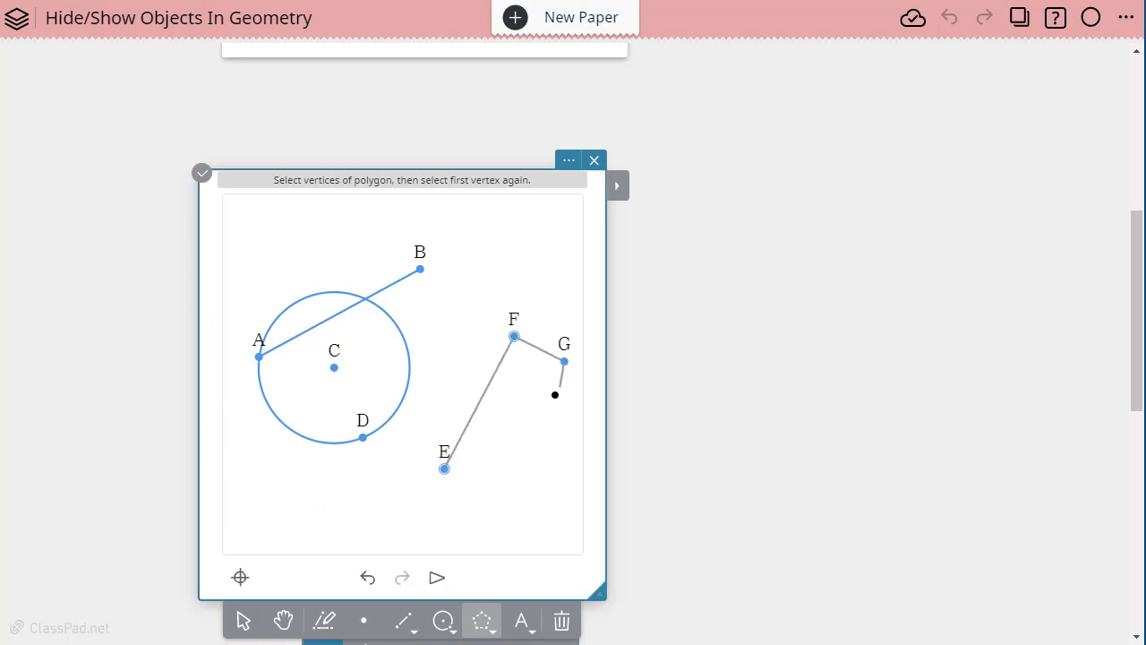
{"action": "left_click", "coordinate": [539, 439]}
{"action": "left_click", "coordinate": [444, 468]}
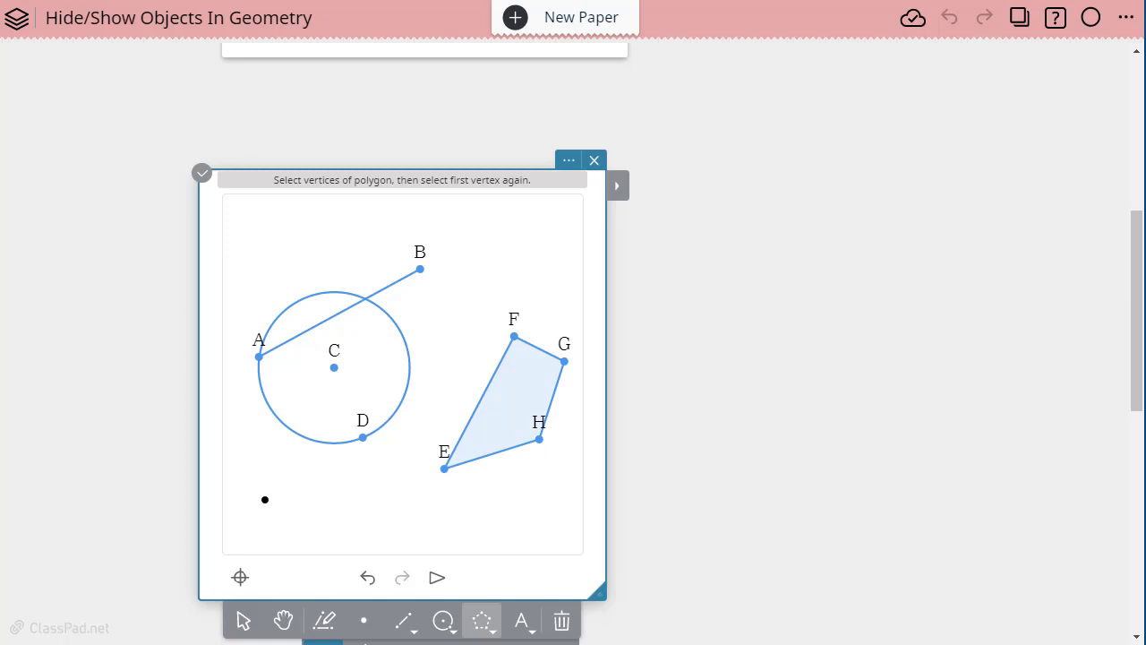
- Draw a second, smaller quadrilateral IJKL just below the circle, closing it back on vertex I
{"action": "left_click", "coordinate": [274, 511]}
{"action": "left_click", "coordinate": [328, 518]}
{"action": "left_click", "coordinate": [376, 488]}
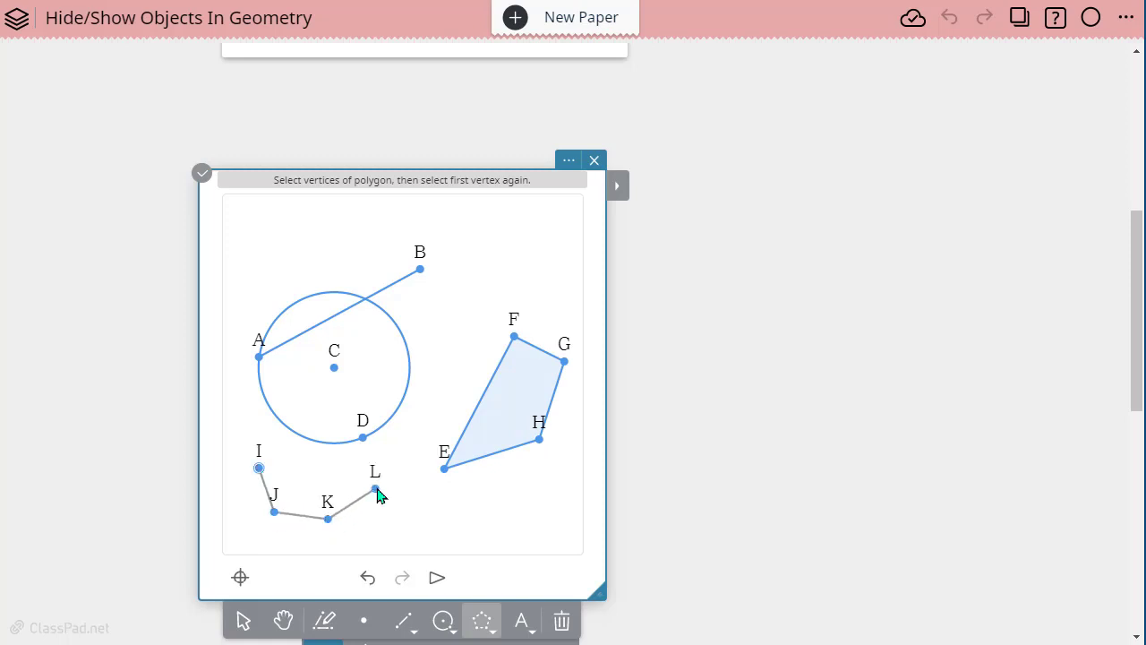
{"action": "left_click", "coordinate": [259, 468]}
- Select the whole quadrilateral EFGH and put it into a group
{"action": "left_click", "coordinate": [243, 621]}
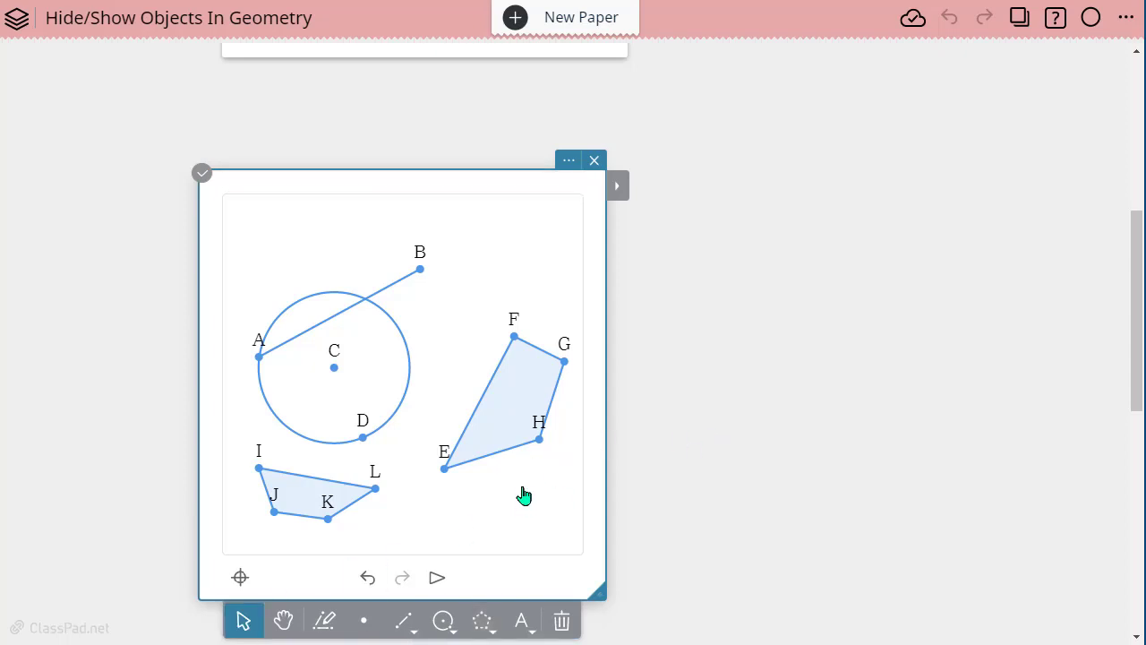
{"action": "left_click_drag", "start_coordinate": [466, 484], "coordinate": [582, 525]}
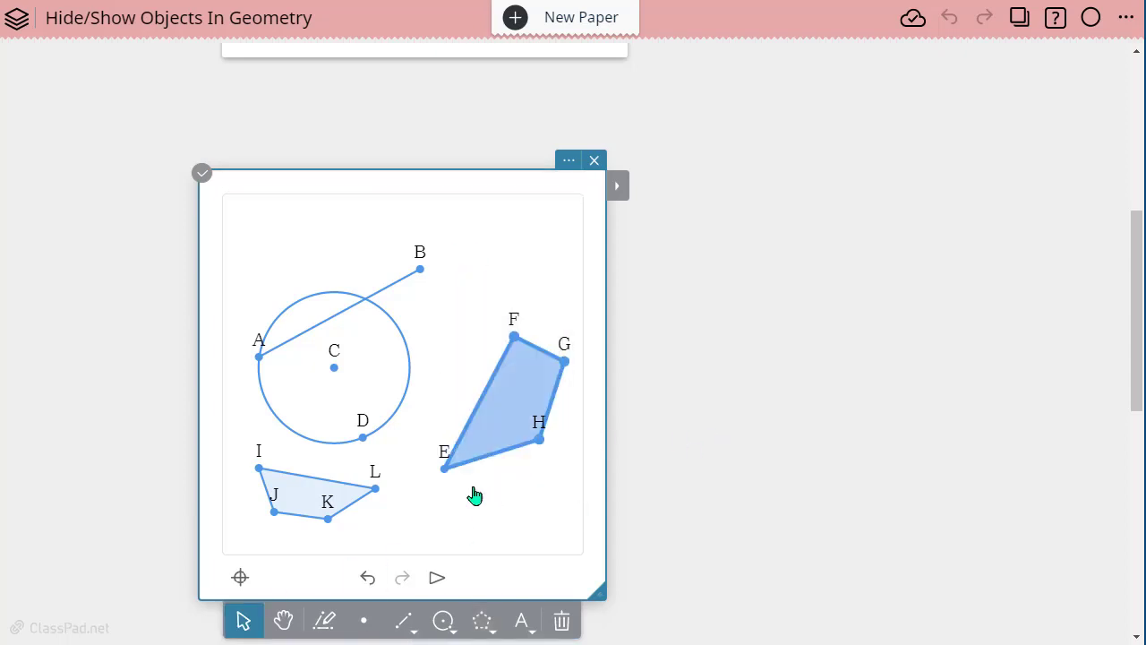
{"action": "left_click", "coordinate": [620, 191]}
{"action": "left_click", "coordinate": [661, 468]}
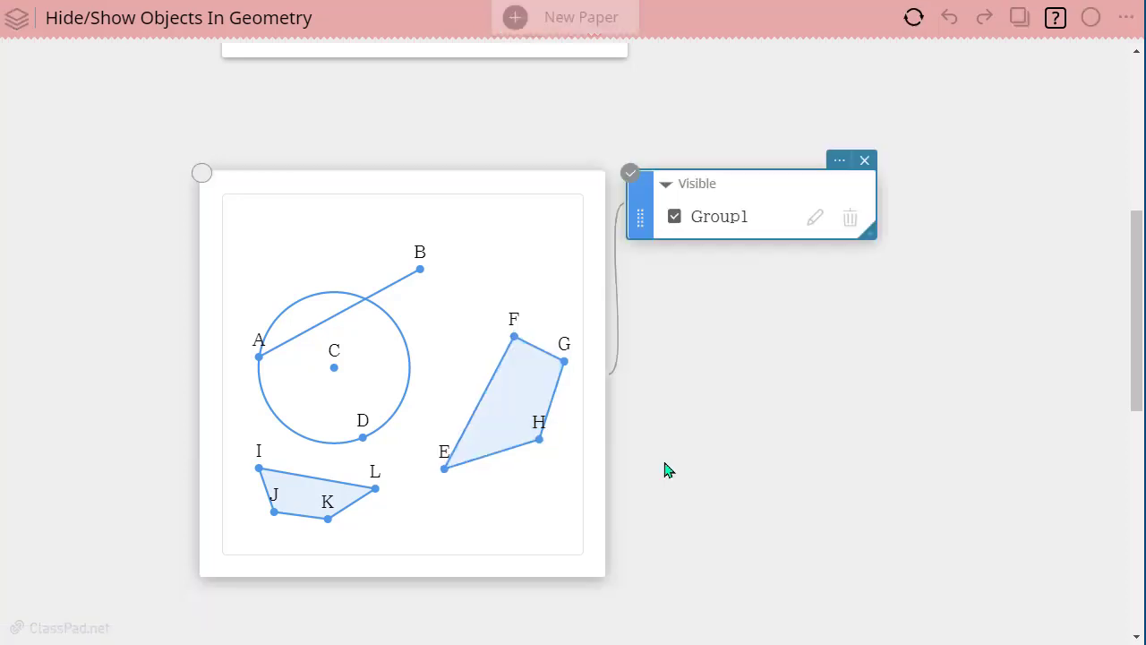
- Rename the new group as quadrilateral and widen the Visible list to show the full name
{"action": "left_click", "coordinate": [810, 219]}
{"action": "left_click_drag", "start_coordinate": [770, 215], "coordinate": [687, 211]}
{"action": "type", "text": "quad"}
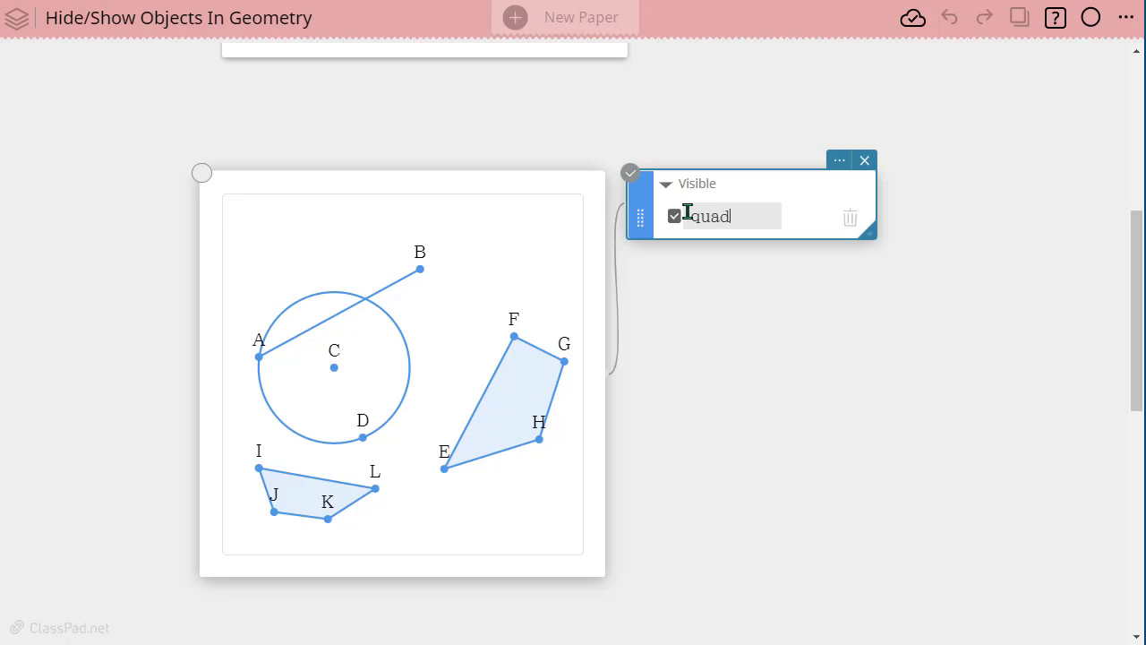
{"action": "type", "text": "rilateral"}
{"action": "key", "text": "Return"}
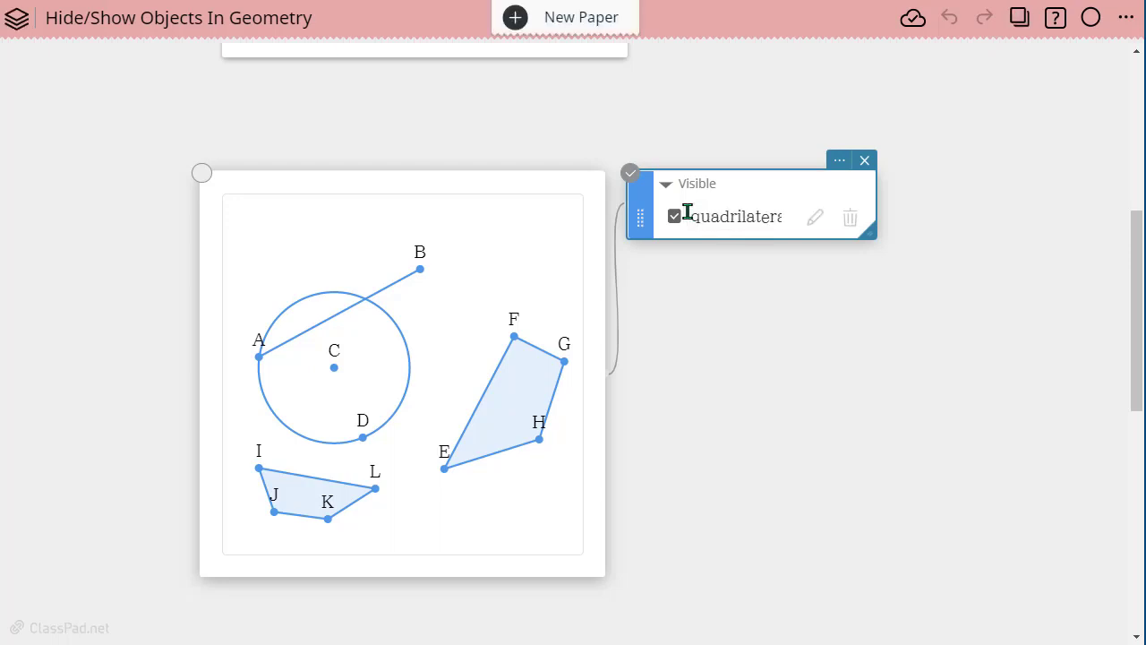
{"action": "left_click_drag", "start_coordinate": [876, 203], "coordinate": [989, 204]}
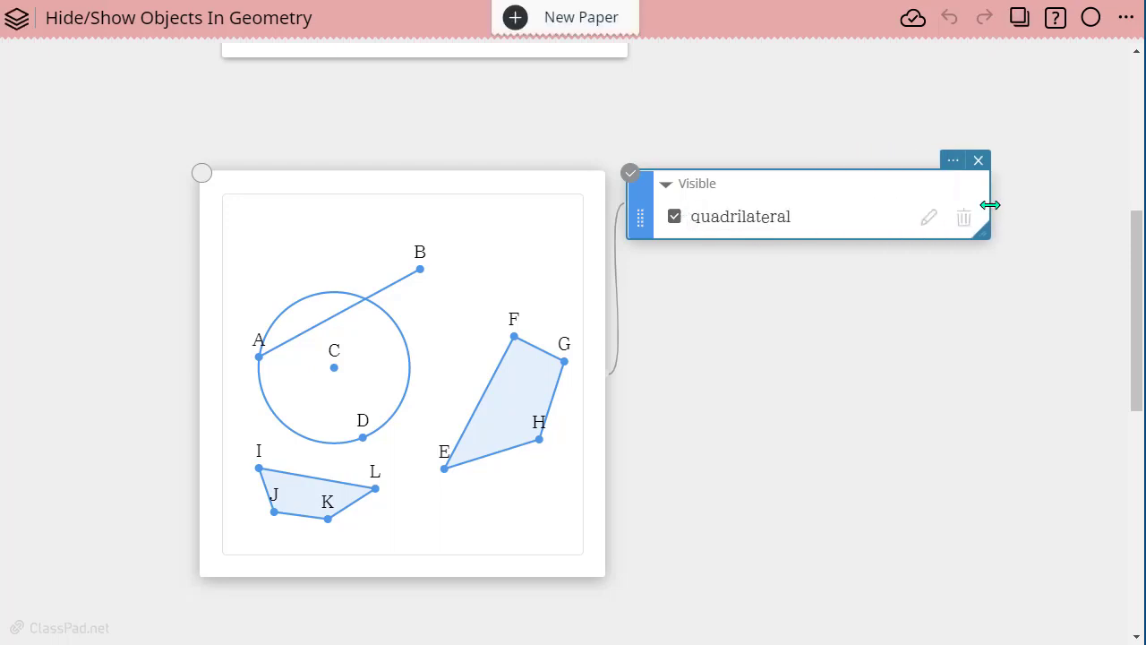
- Hide the quadrilateral group, and group the circle together with its centre C and point D
{"action": "left_click", "coordinate": [674, 219]}
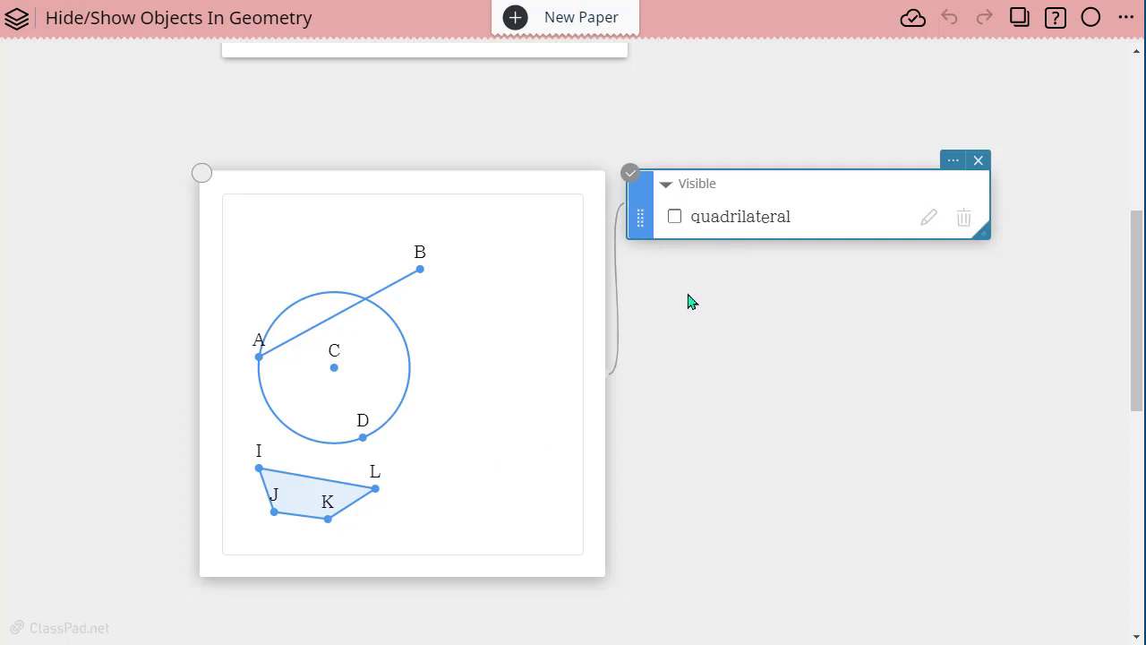
{"action": "left_click_drag", "start_coordinate": [399, 452], "coordinate": [456, 433]}
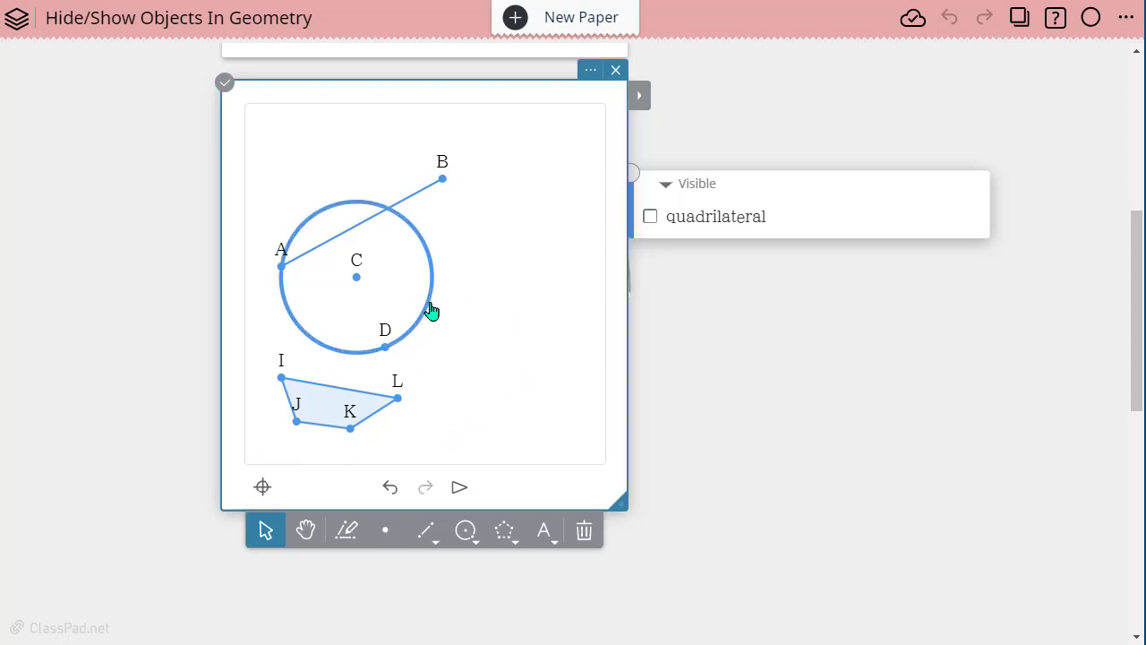
{"action": "left_click", "coordinate": [357, 277]}
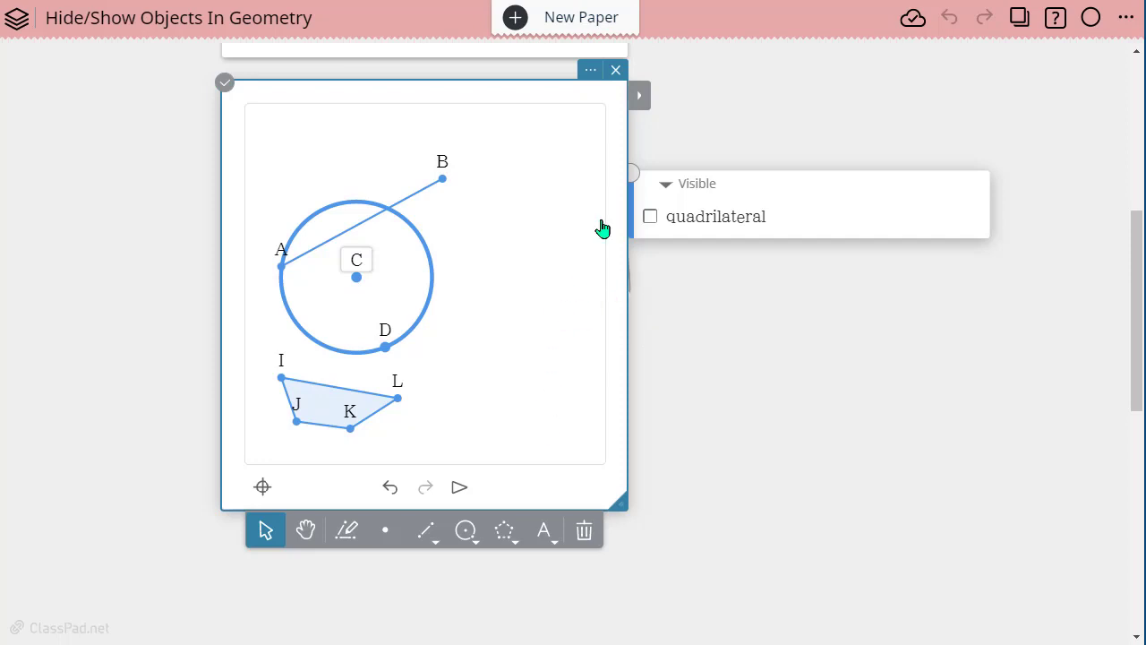
{"action": "left_click", "coordinate": [646, 97]}
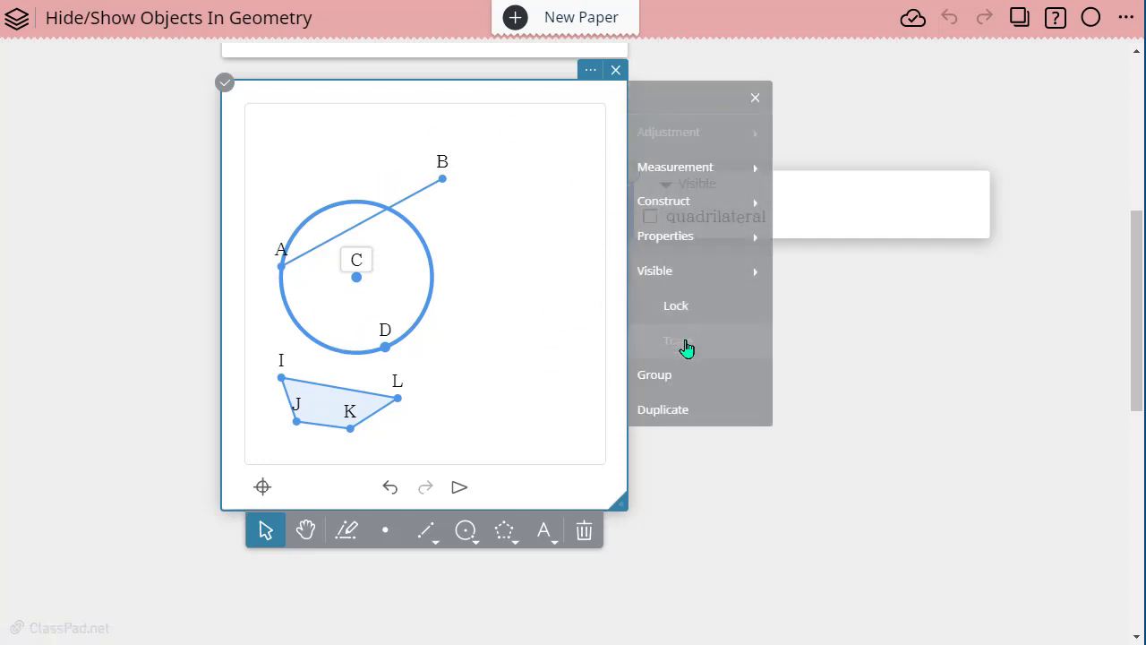
{"action": "left_click", "coordinate": [673, 380]}
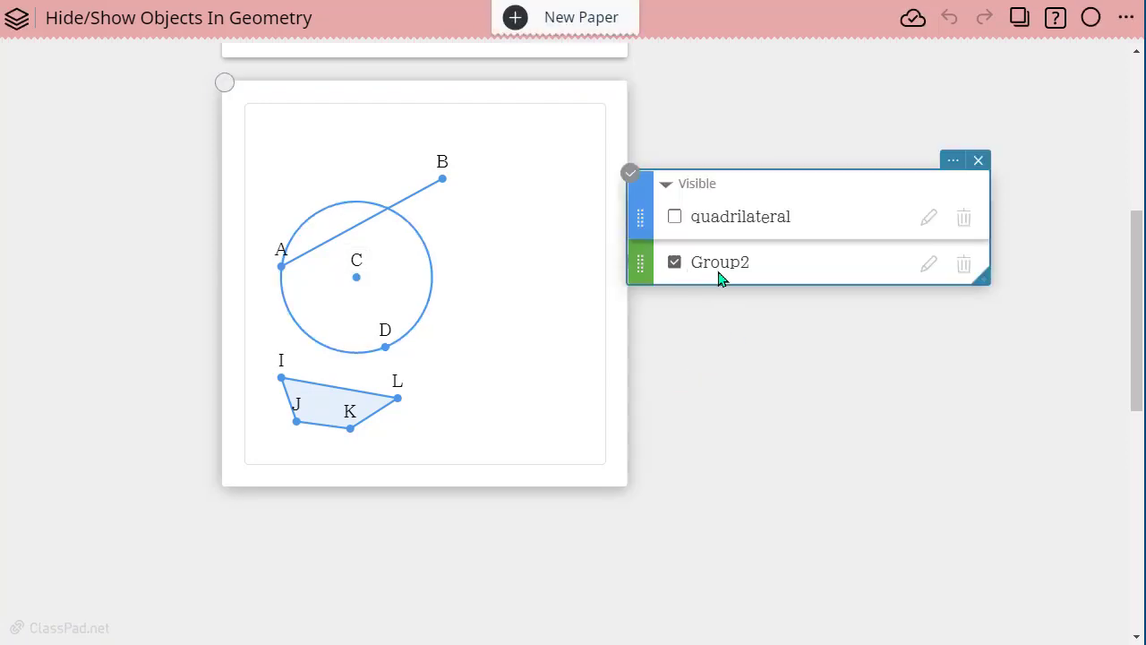
- Rename the circle's group as Circle and hide it
{"action": "left_click", "coordinate": [935, 267]}
{"action": "left_click_drag", "start_coordinate": [792, 259], "coordinate": [691, 260]}
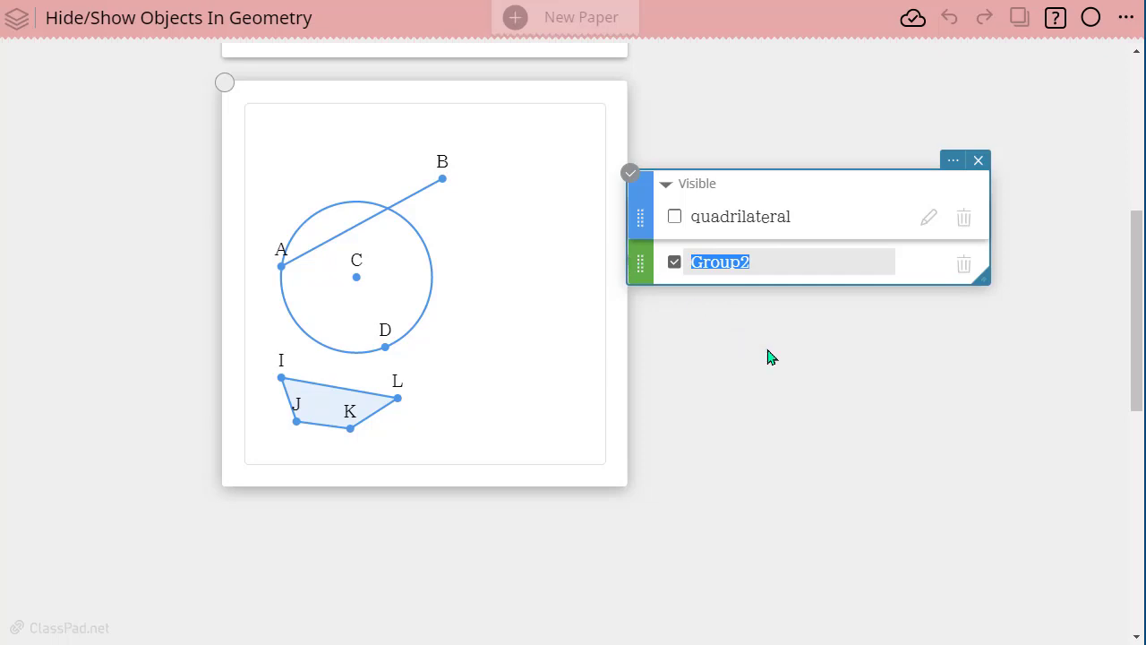
{"action": "type", "text": "Cir"}
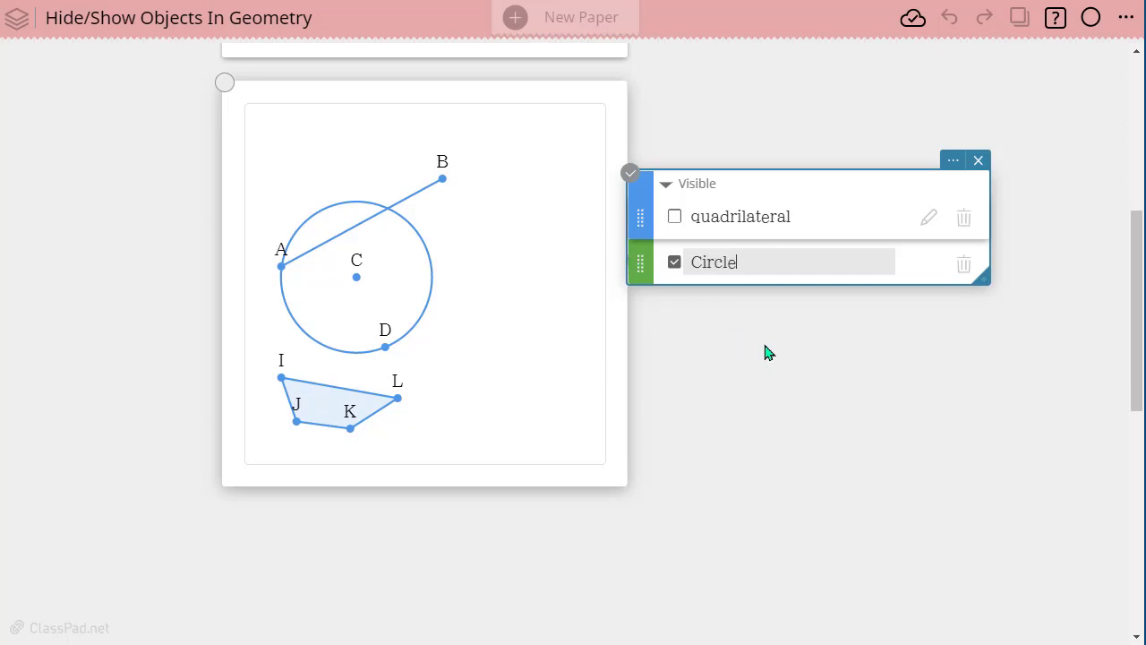
{"action": "type", "text": "cle"}
{"action": "left_click", "coordinate": [809, 368]}
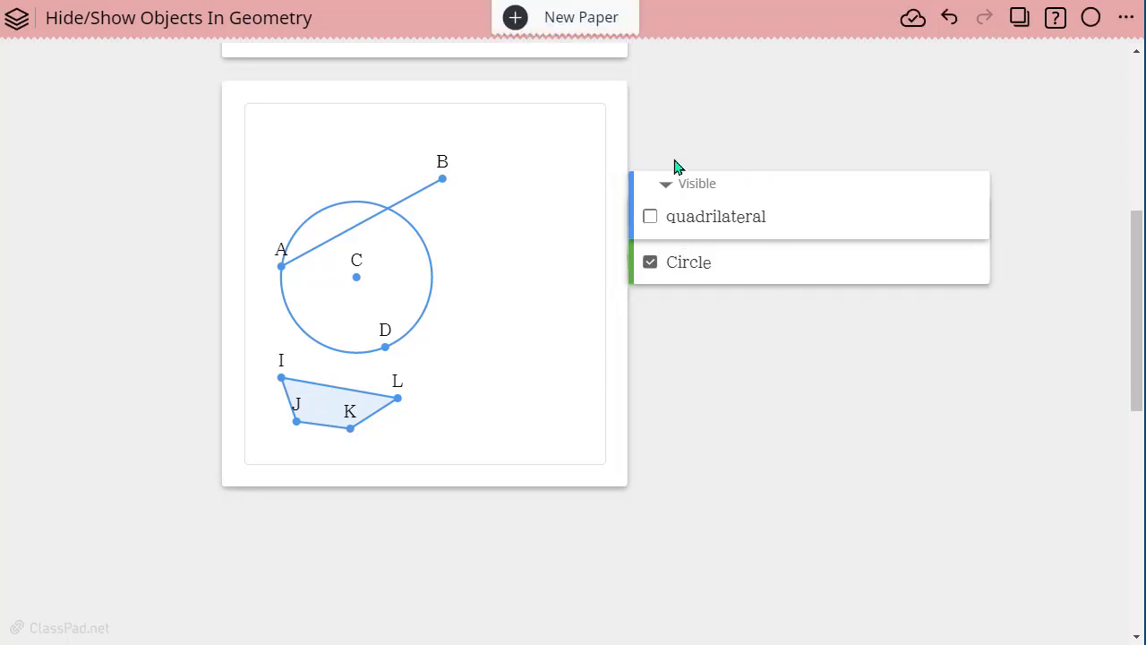
{"action": "left_click", "coordinate": [651, 266]}
{"action": "left_click", "coordinate": [674, 263]}
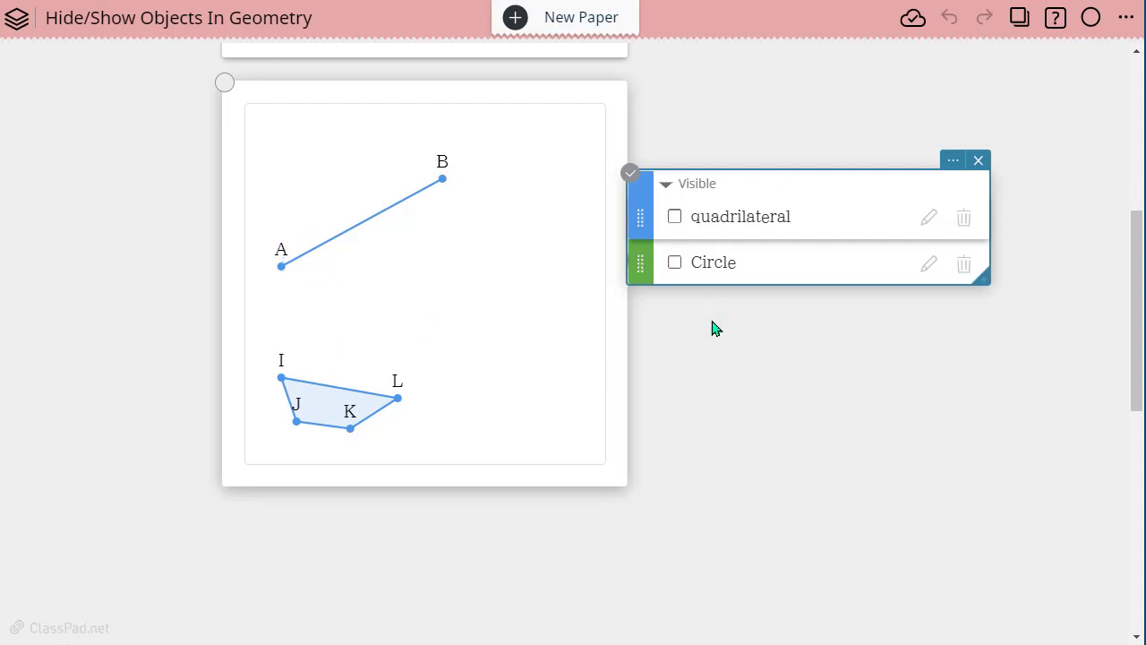
- Show the quadrilateral and Circle groups and hide both again
{"action": "left_click", "coordinate": [674, 216]}
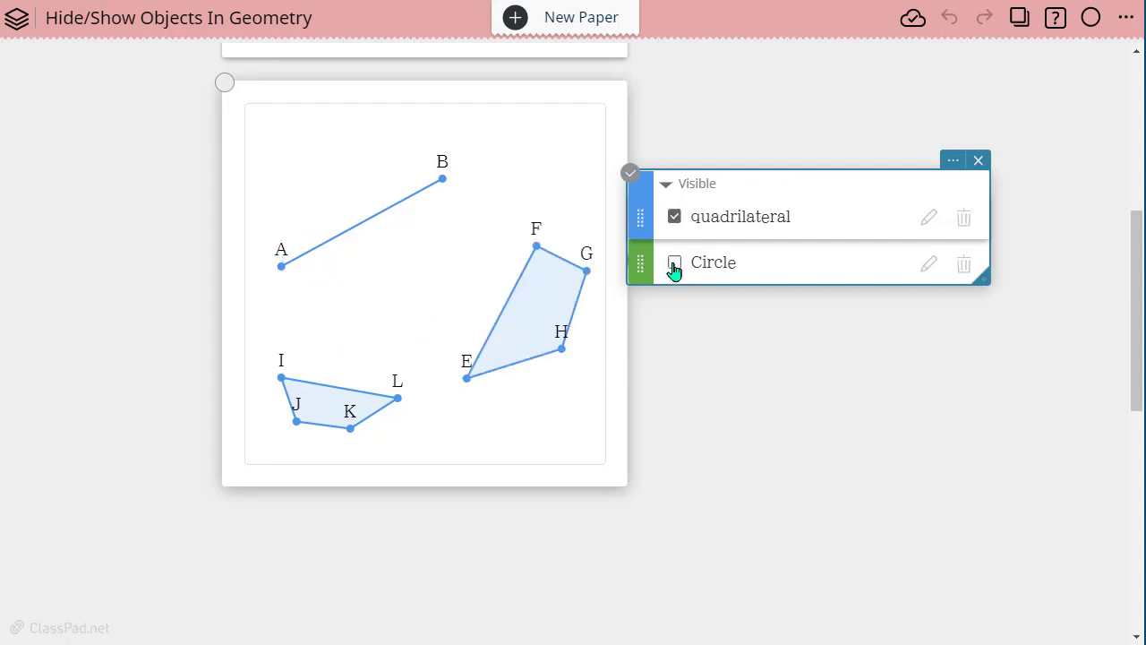
{"action": "left_click", "coordinate": [674, 262]}
{"action": "left_click", "coordinate": [674, 262]}
{"action": "left_click", "coordinate": [674, 216]}
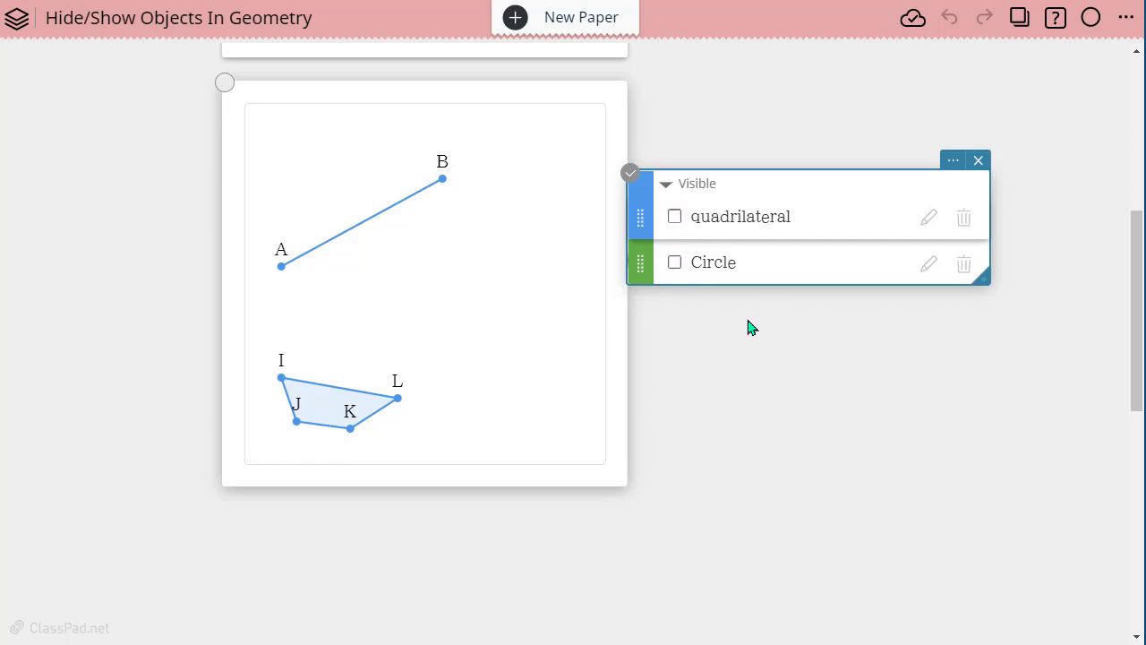